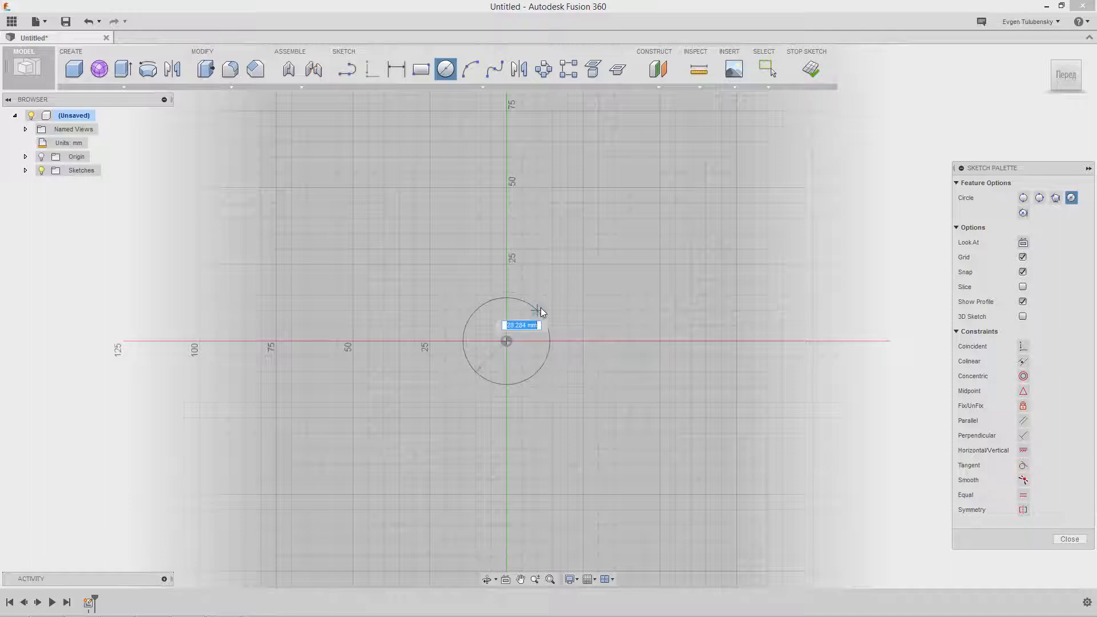
Step: Finish a circle centred on the origin, about 33 mm in diameter
click(547, 307)
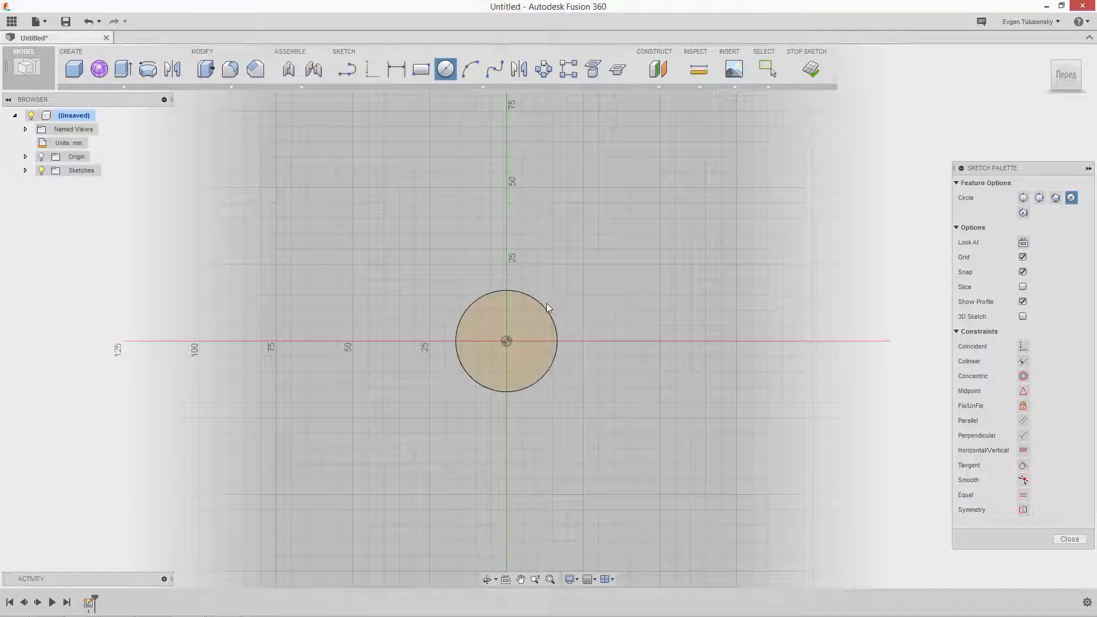
right_click(602, 271)
click(633, 269)
Step: Sketch a smaller circle about 15 mm in diameter, to the upper right of the origin circle
scroll(581, 310, up, 5)
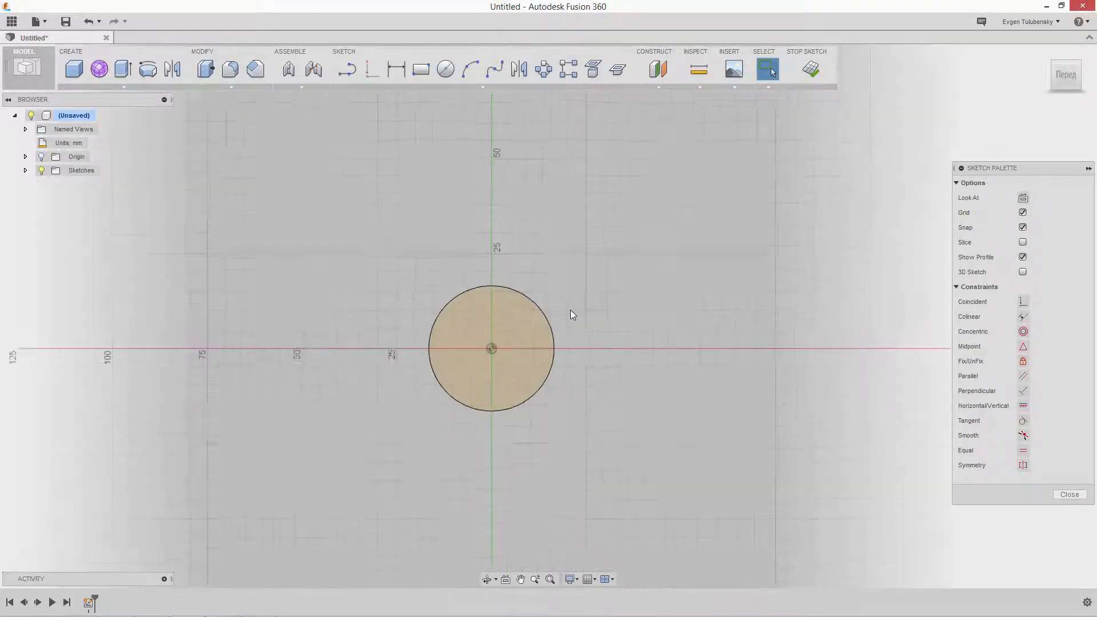
scroll(523, 303, up, 1)
middle_drag(531, 296, 464, 300)
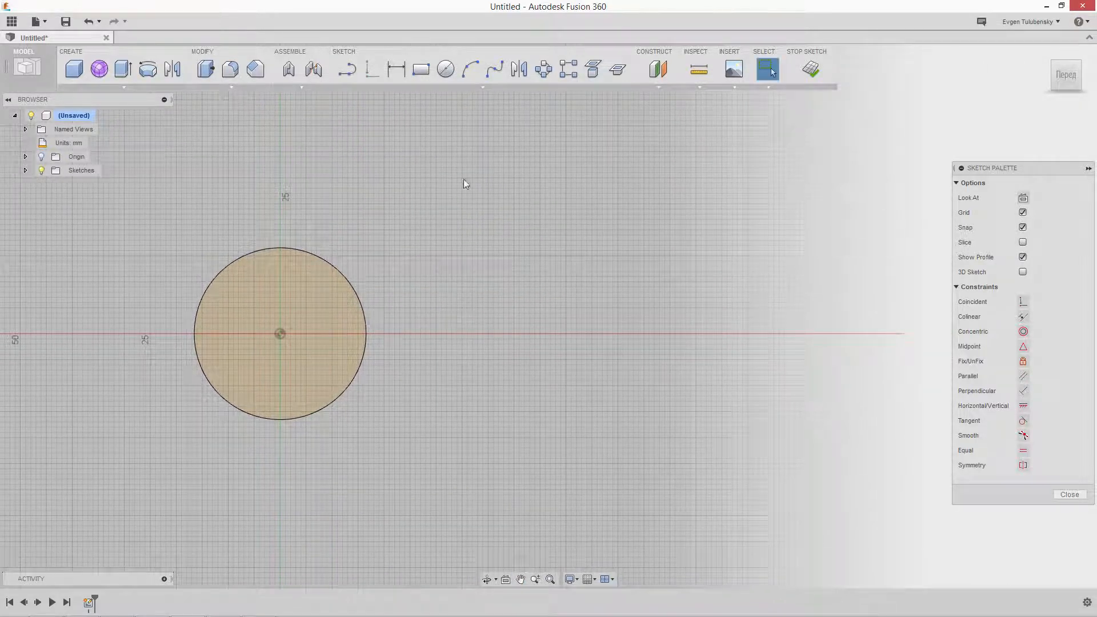
click(449, 76)
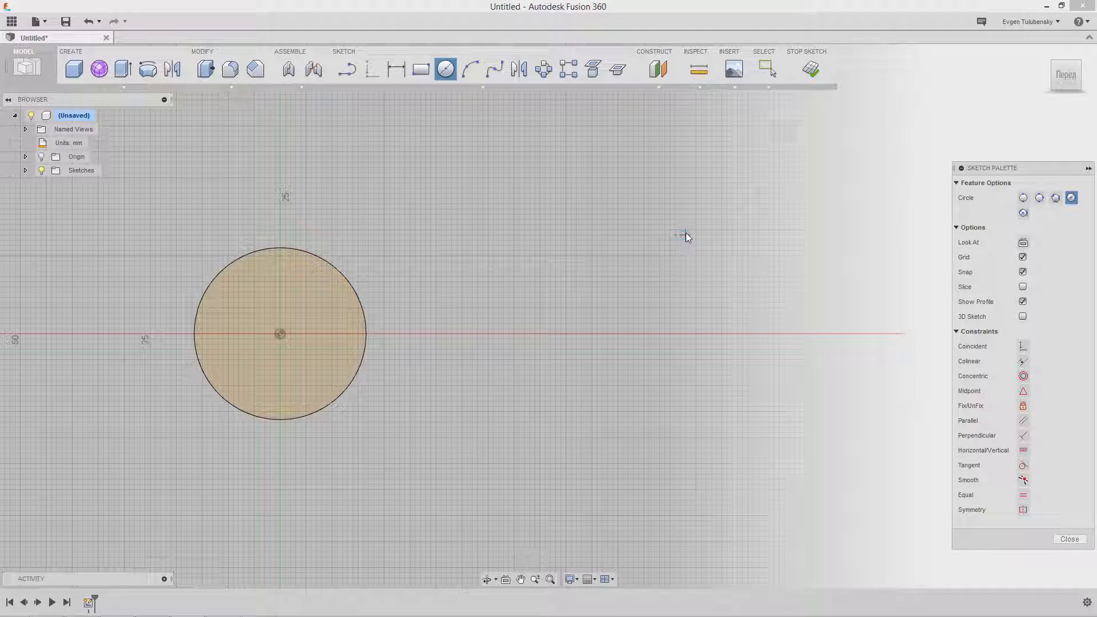
click(685, 234)
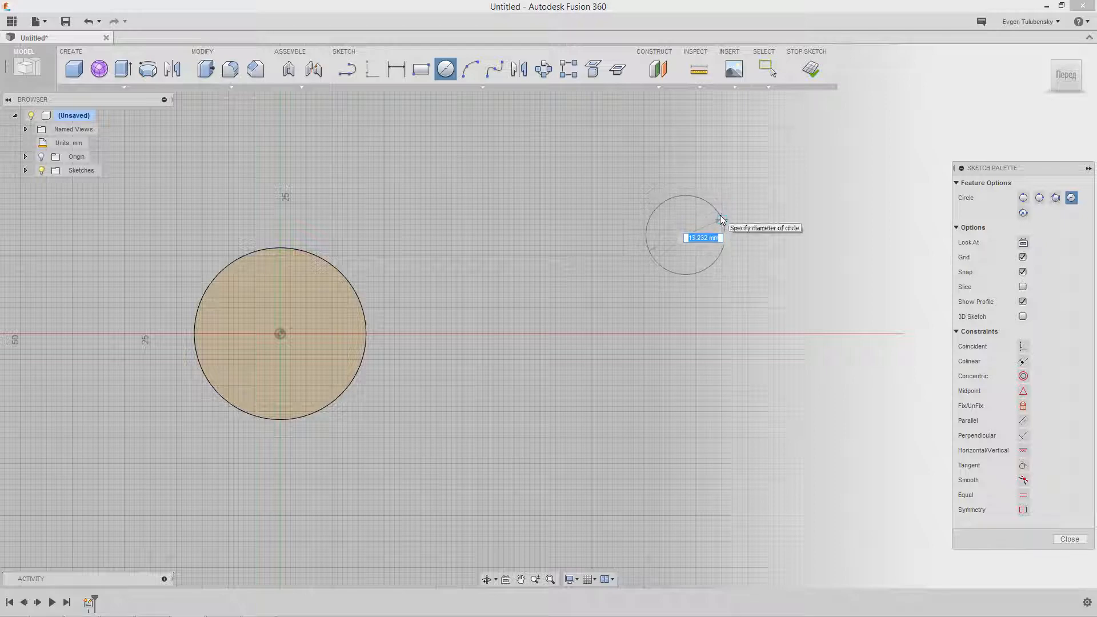
click(721, 220)
right_click(758, 227)
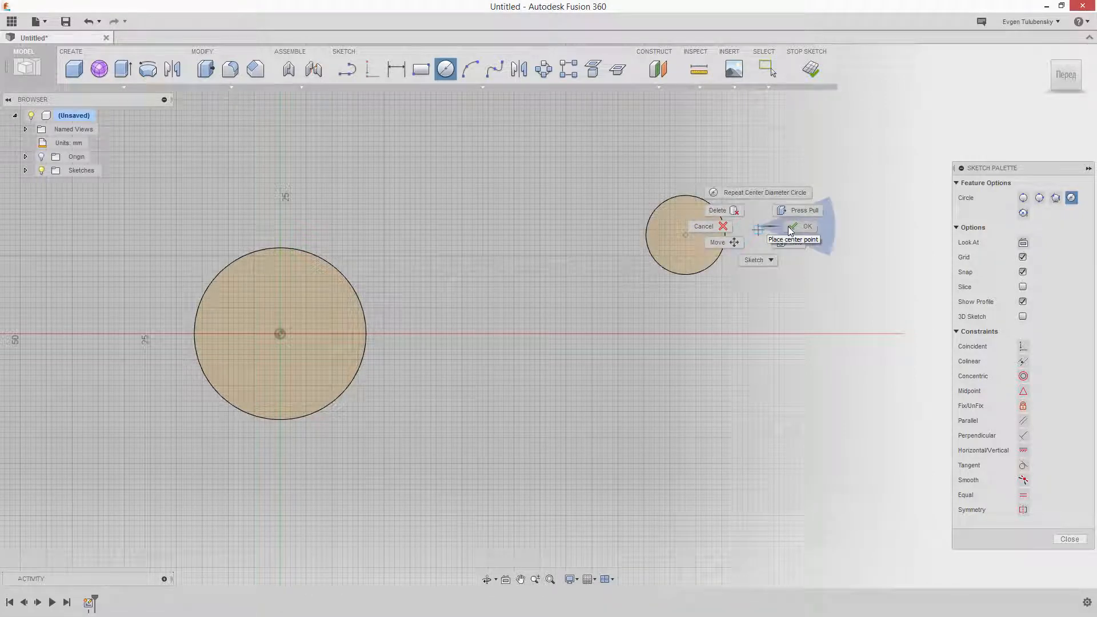
click(787, 227)
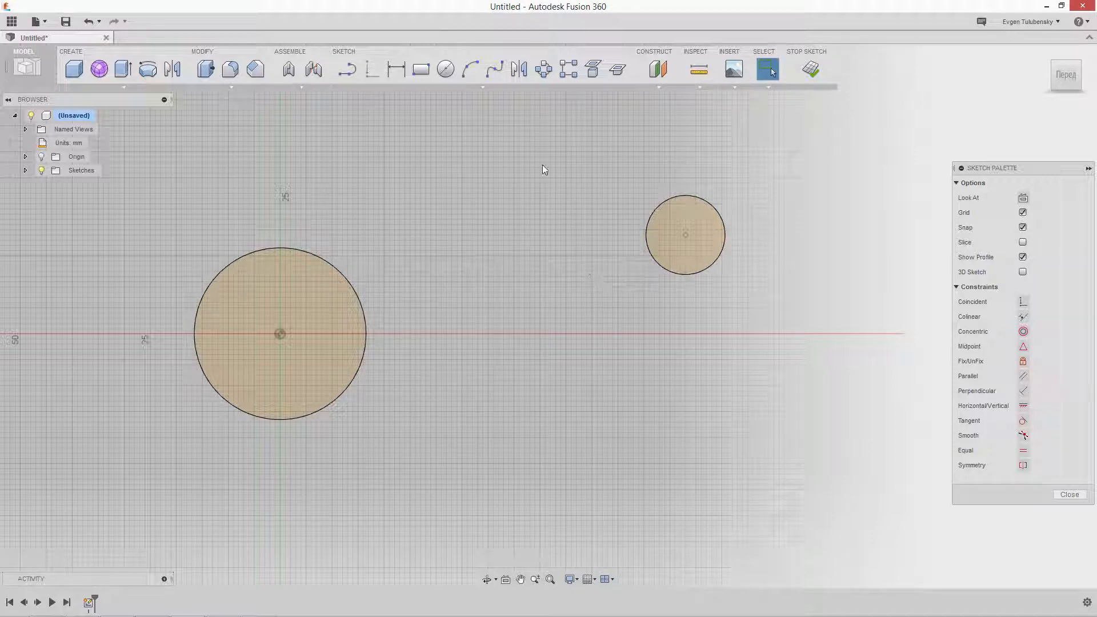
Step: Draw two connected lines forming a V below the circles, running tangent from the large circle's underside to the small circle's lower right
click(482, 87)
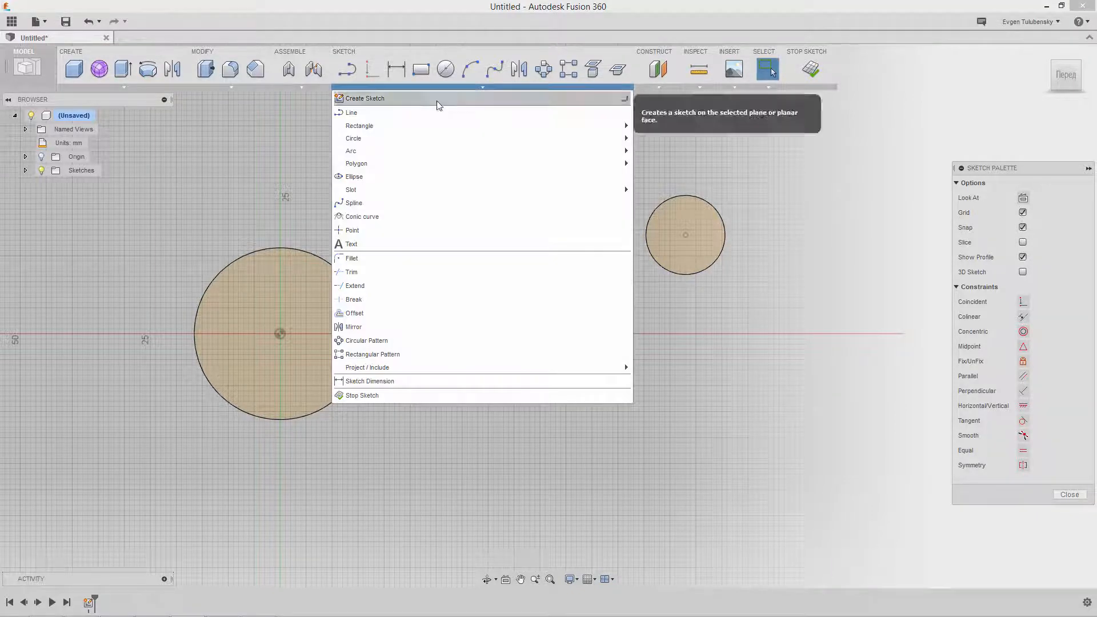
click(477, 112)
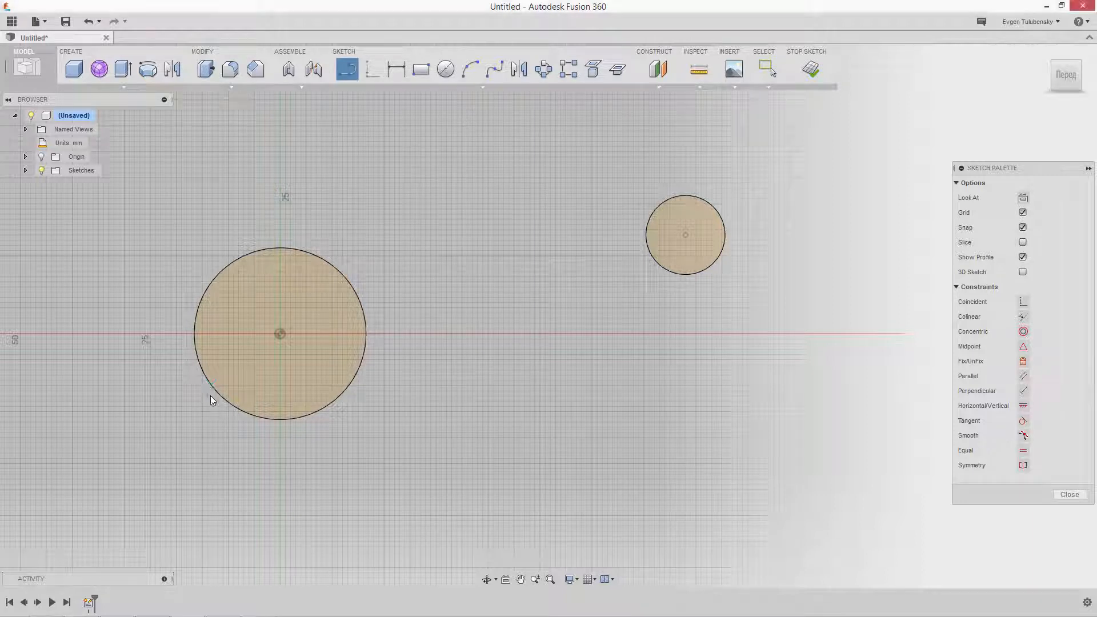
click(240, 409)
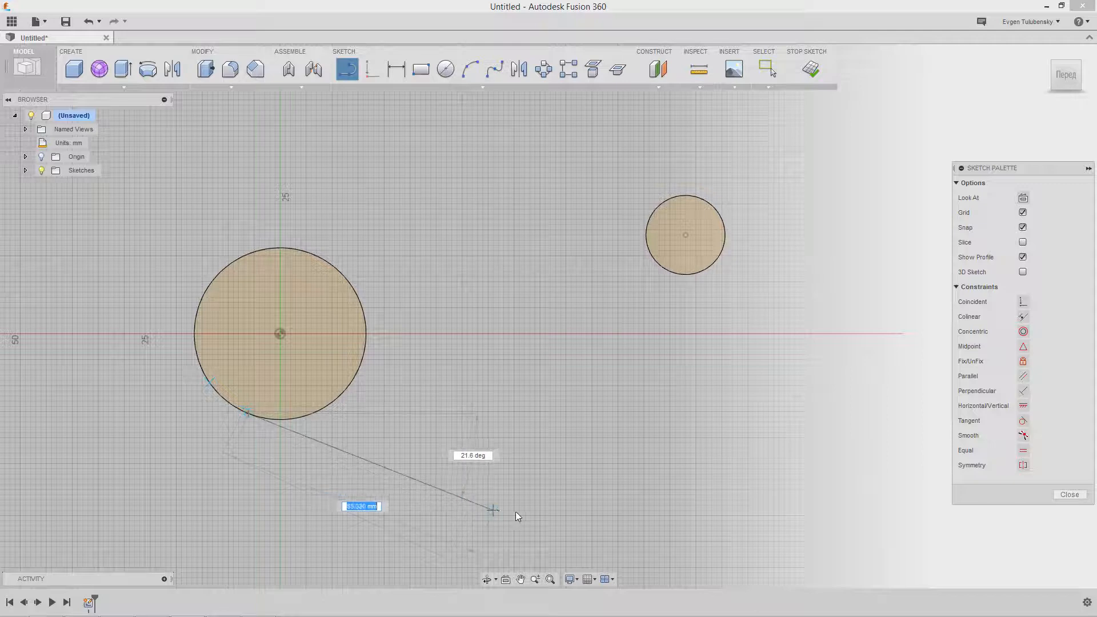
click(546, 513)
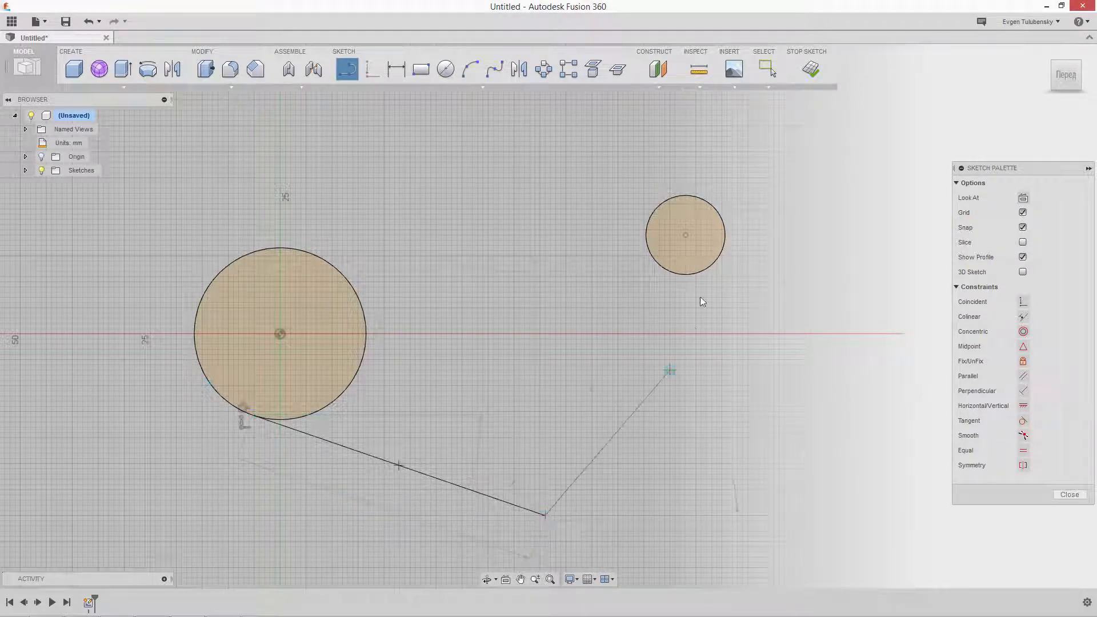
click(719, 254)
right_click(730, 289)
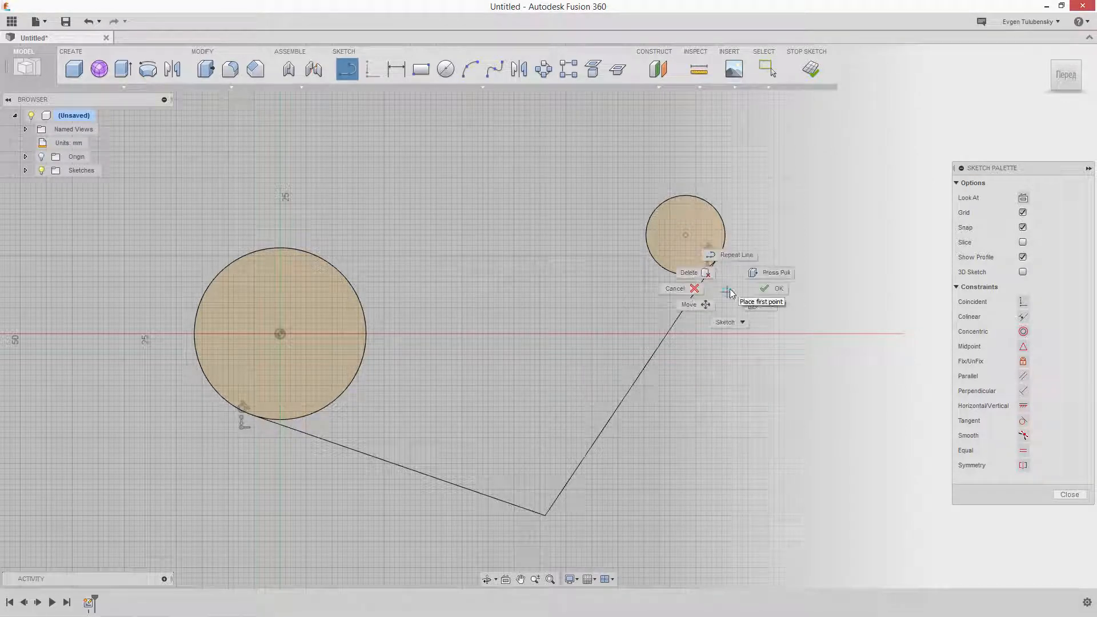
click(754, 290)
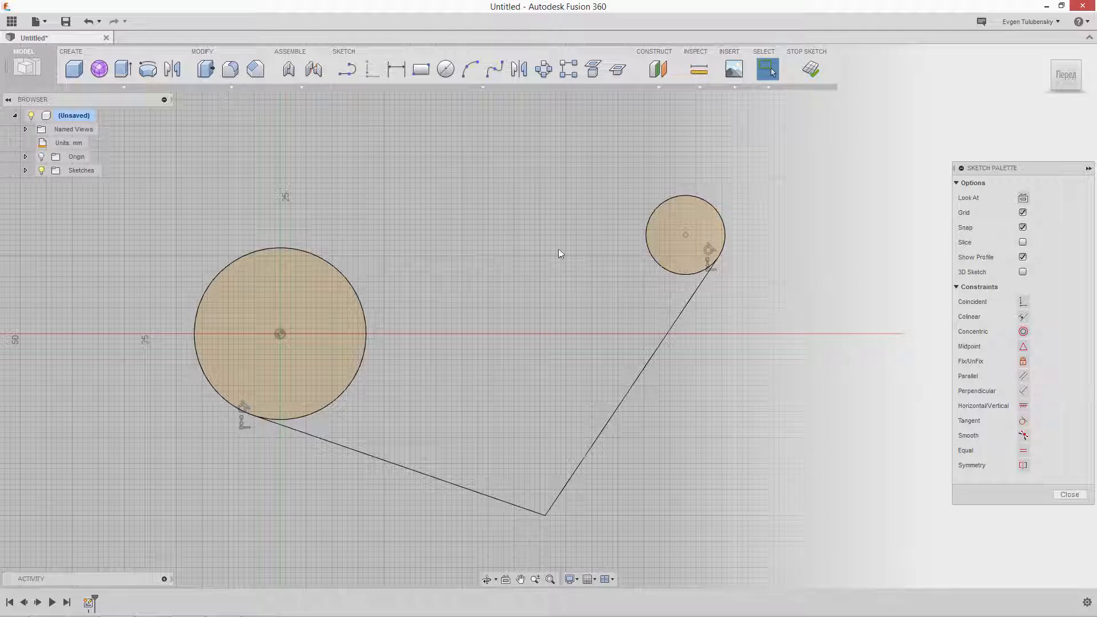
Step: Fillet the lower corner between the two lines with a 10 mm radius
click(495, 87)
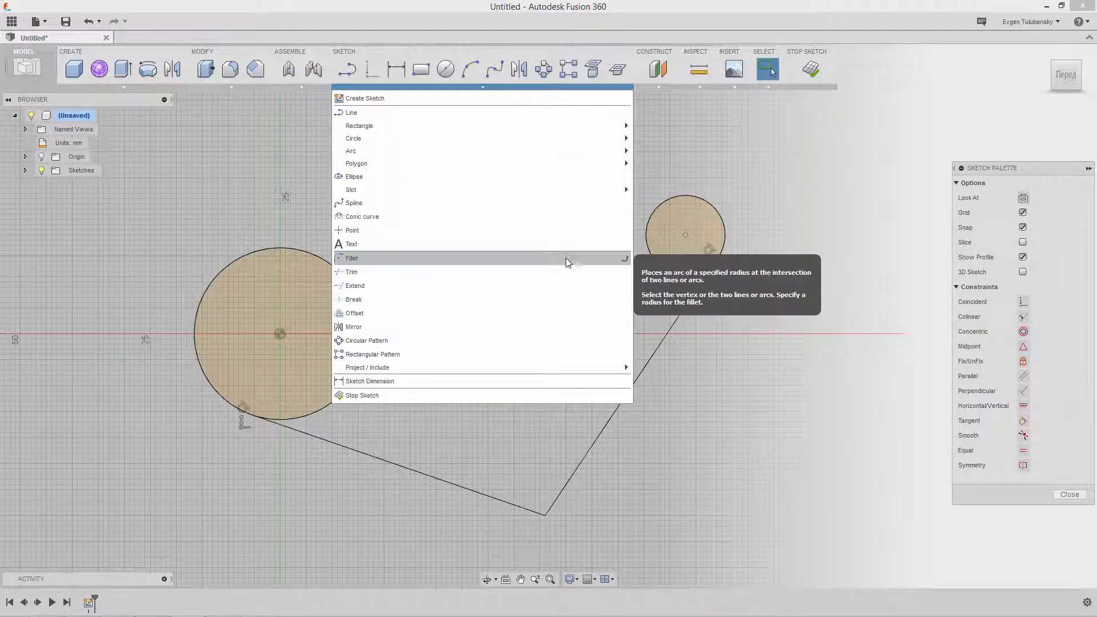
click(565, 260)
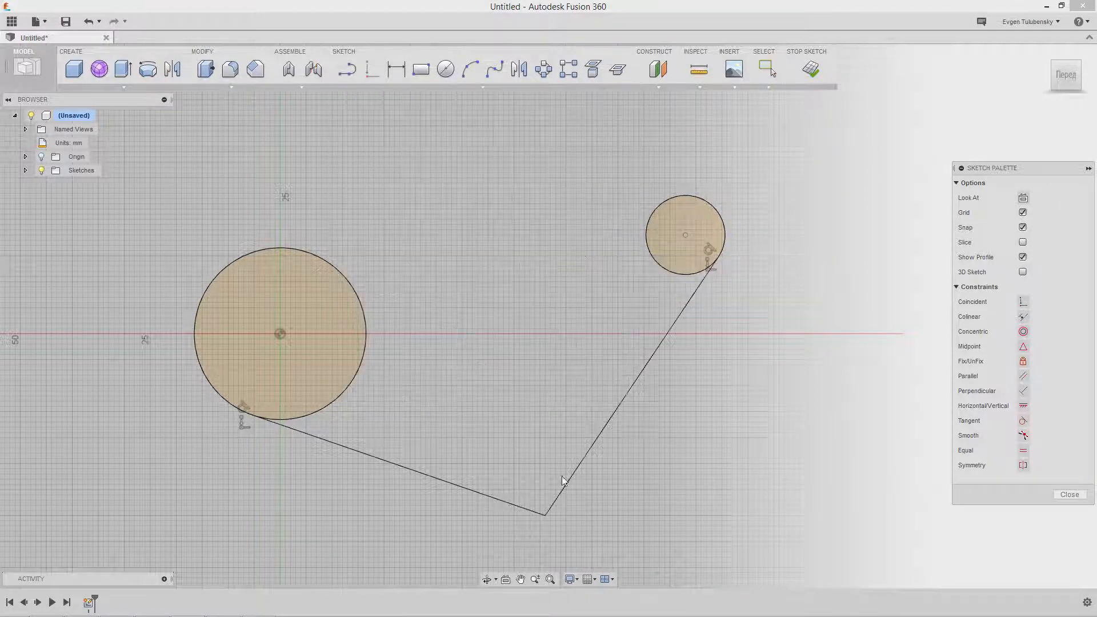
click(544, 517)
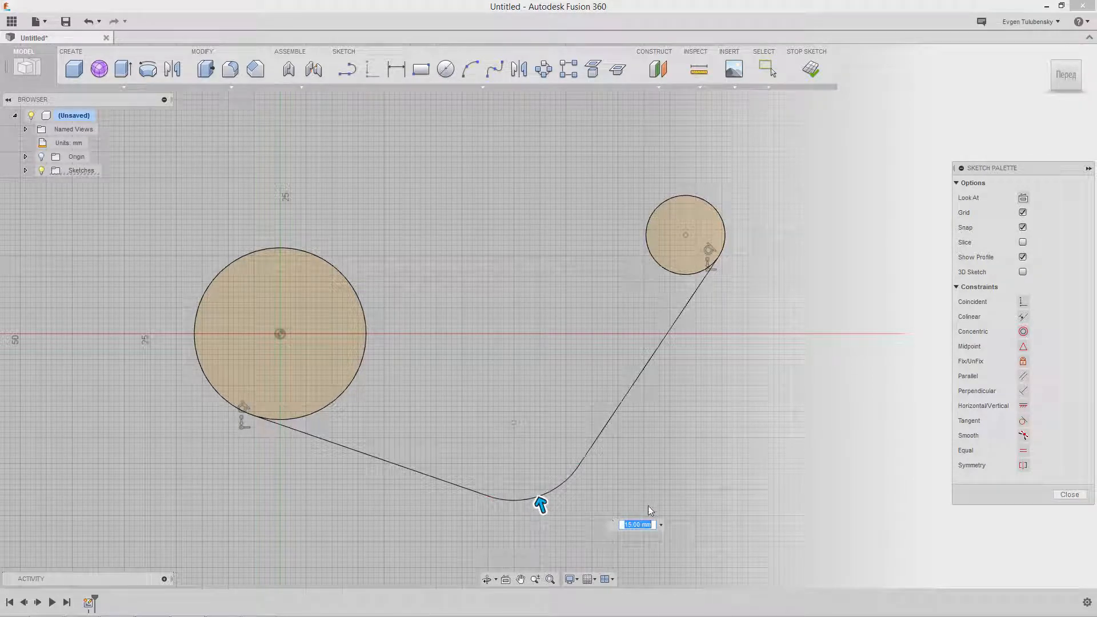
text(10)
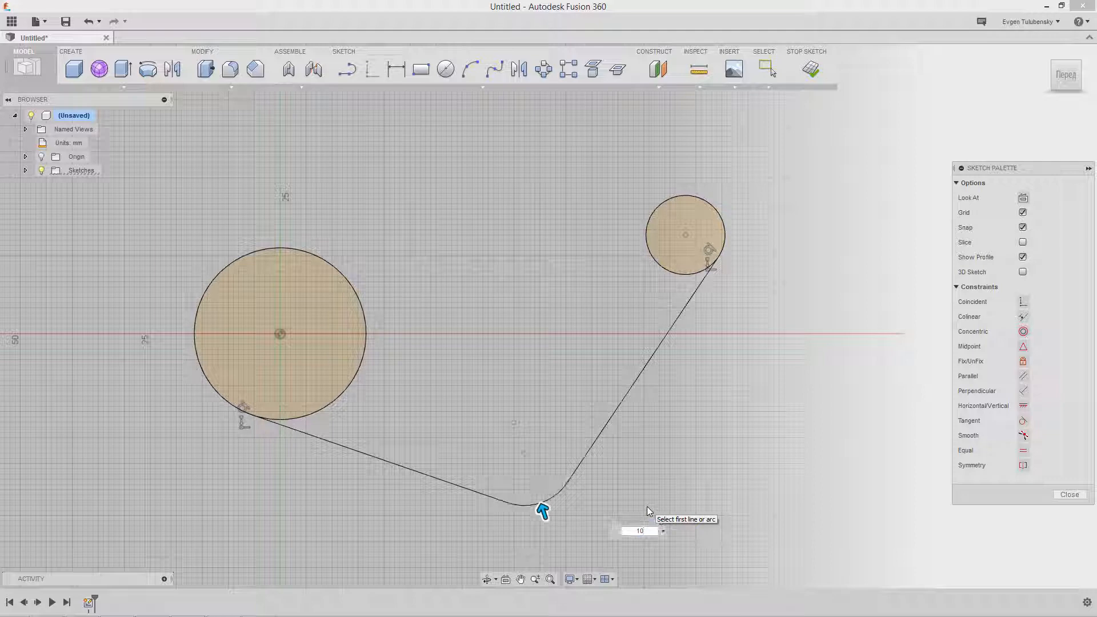
key(Return)
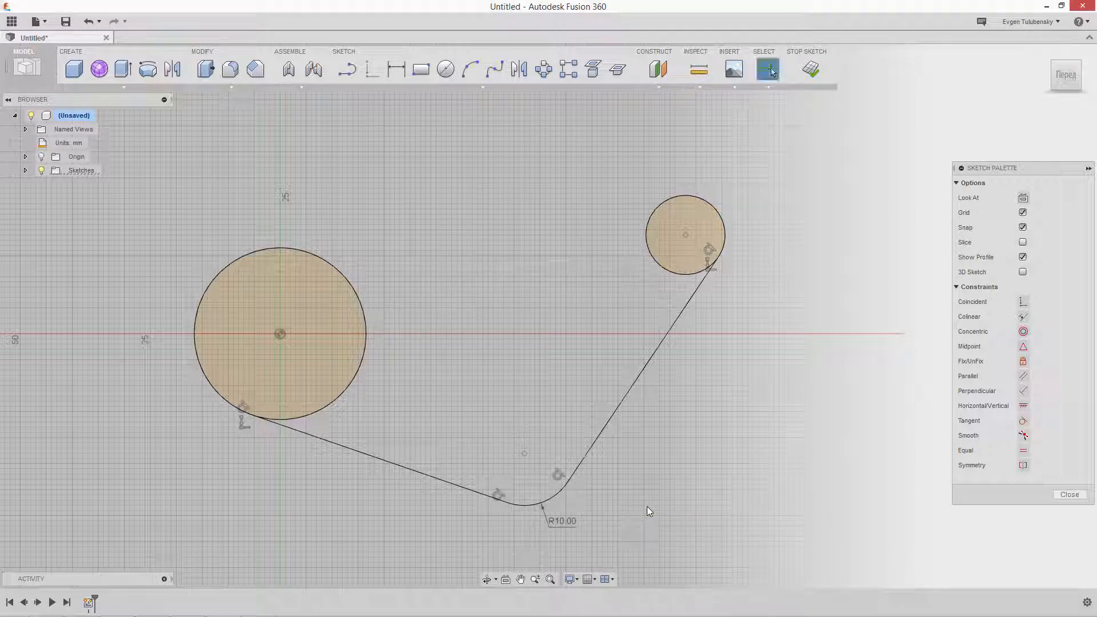
Step: Close the upper outline with a line tangent to the large circle, a tangent arc, and a line ending tangent on the small circle
right_click(680, 421)
click(680, 417)
key(t)
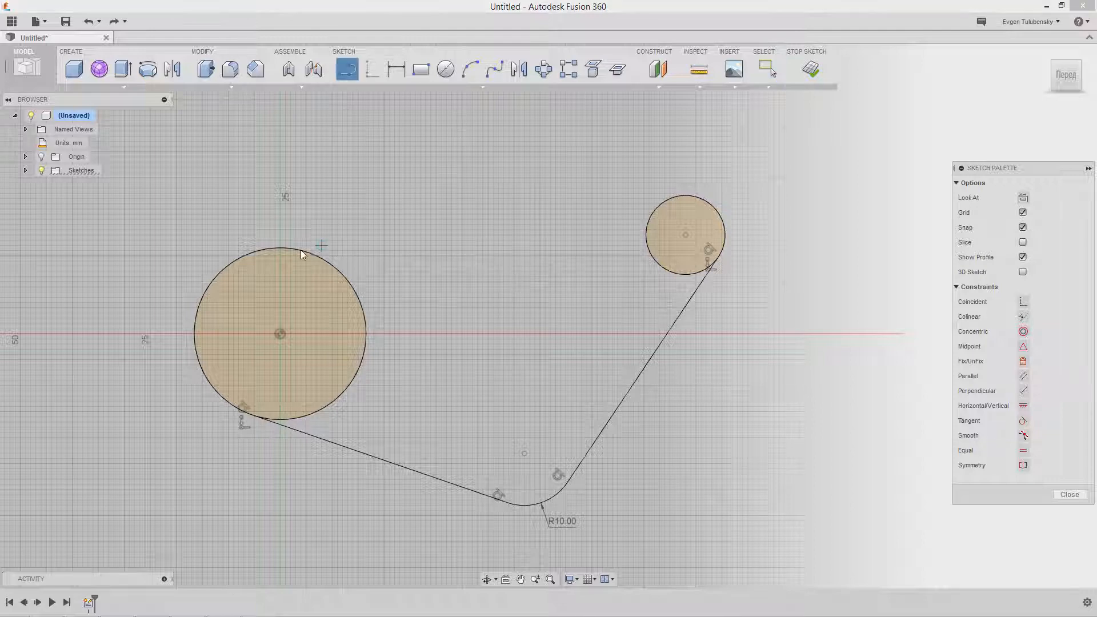
click(316, 253)
click(482, 328)
drag(482, 328, 580, 300)
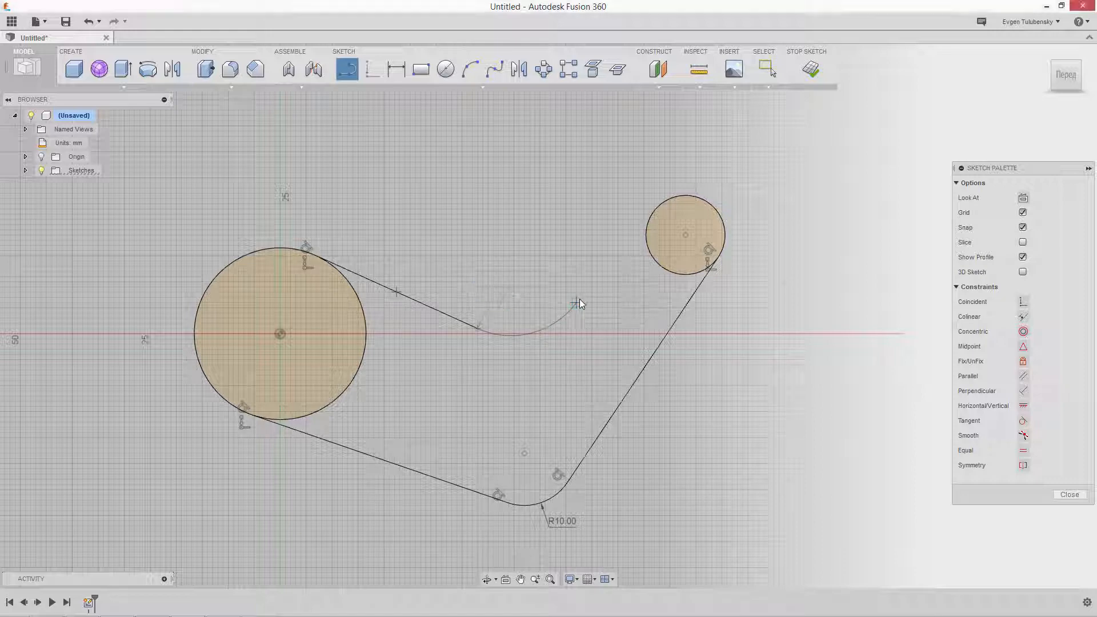
click(658, 209)
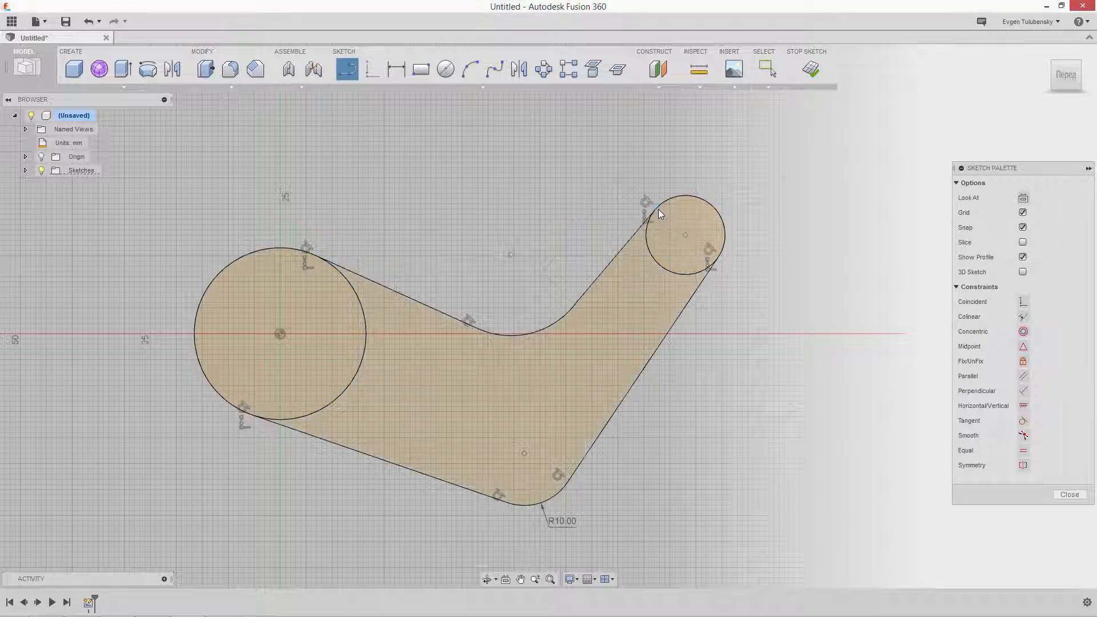
right_click(588, 218)
click(631, 217)
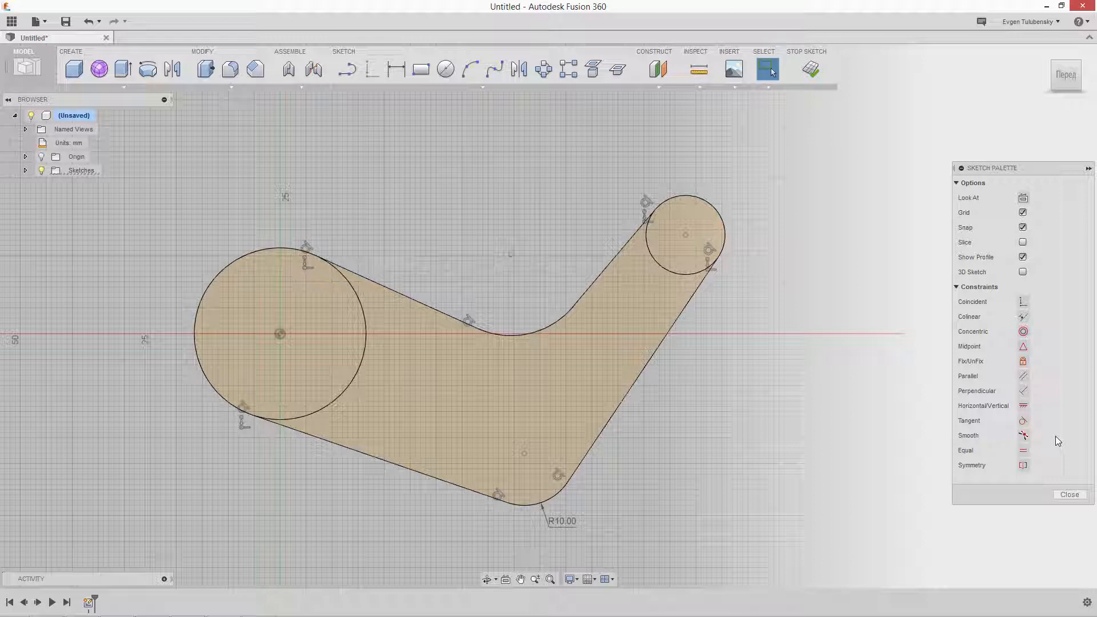
Step: Apply a Tangent constraint between the upper arc and the line leading to the small circle
click(1022, 423)
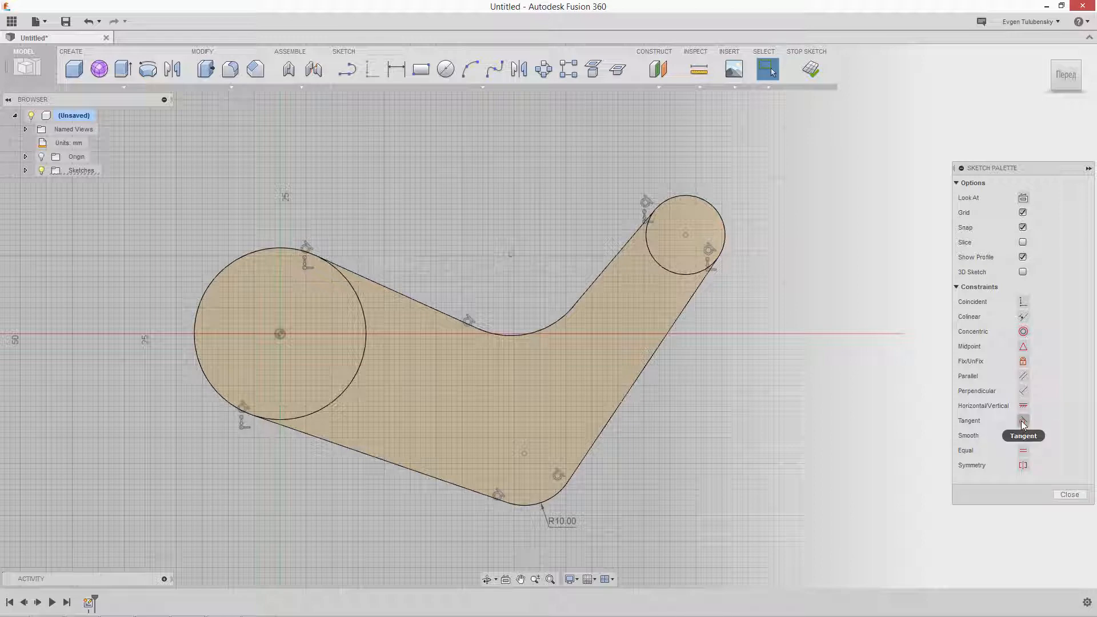
click(550, 327)
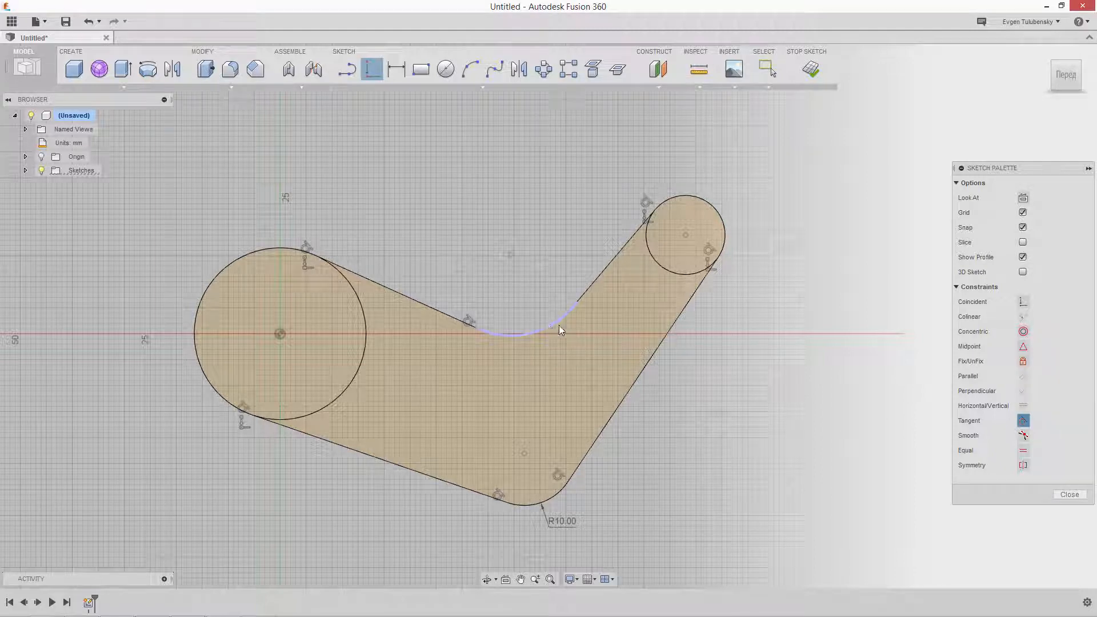
click(582, 296)
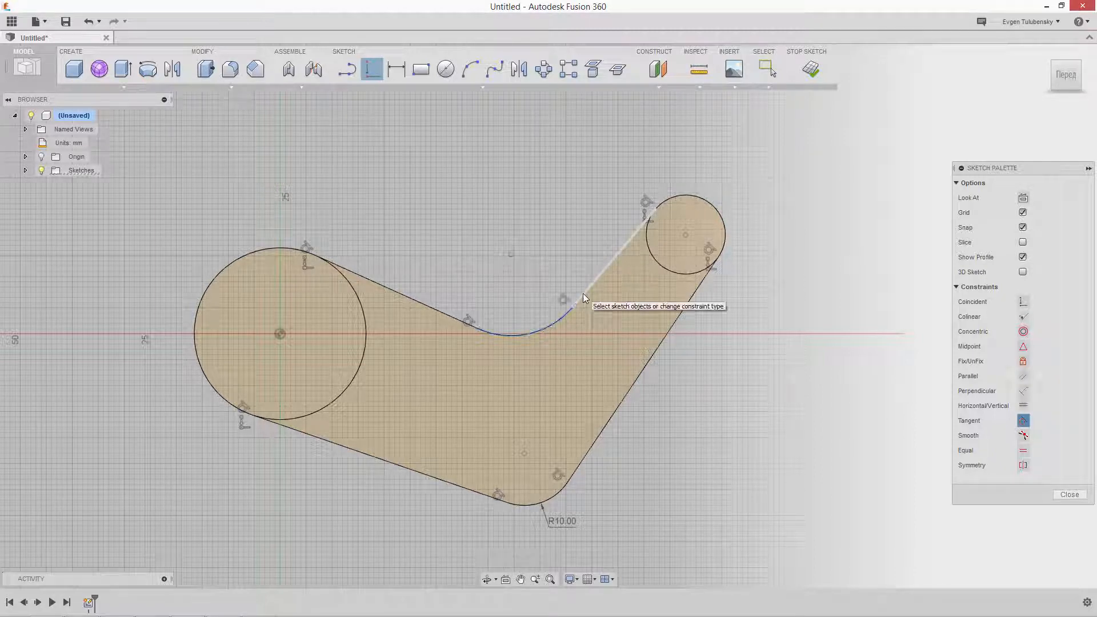
right_click(772, 317)
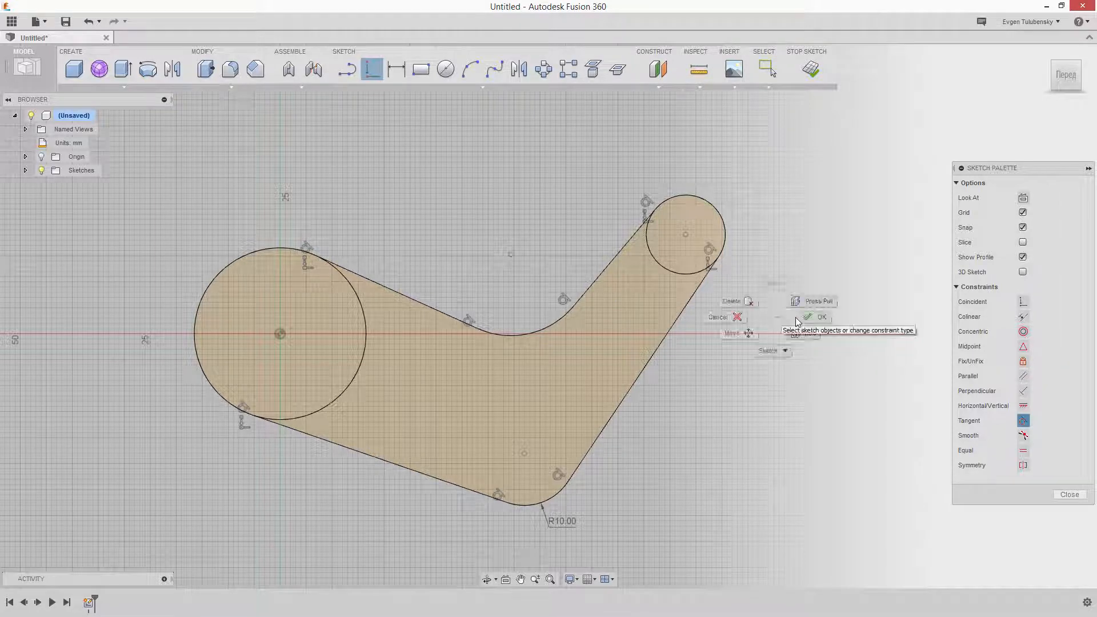
click(795, 317)
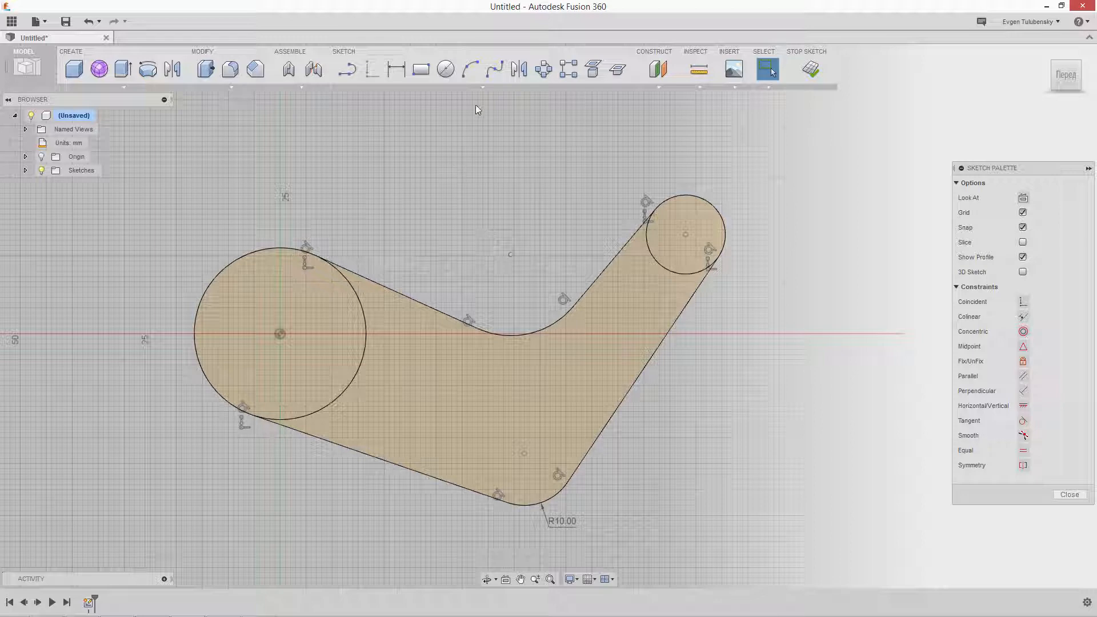
Step: Dimension the large circle's diameter and set it to 31 mm
click(479, 88)
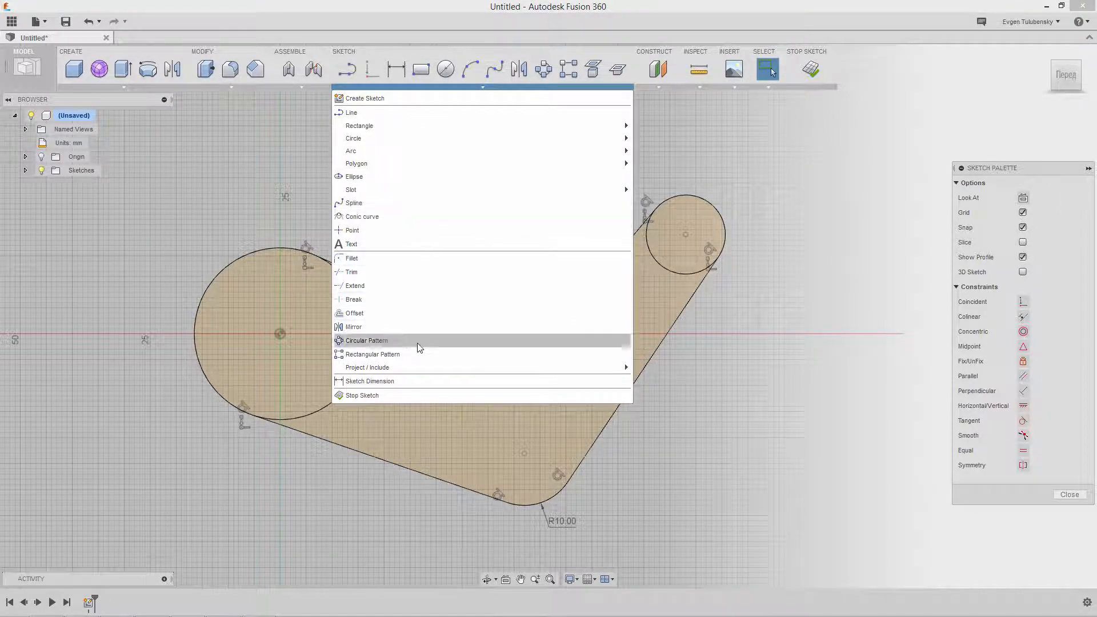
click(415, 381)
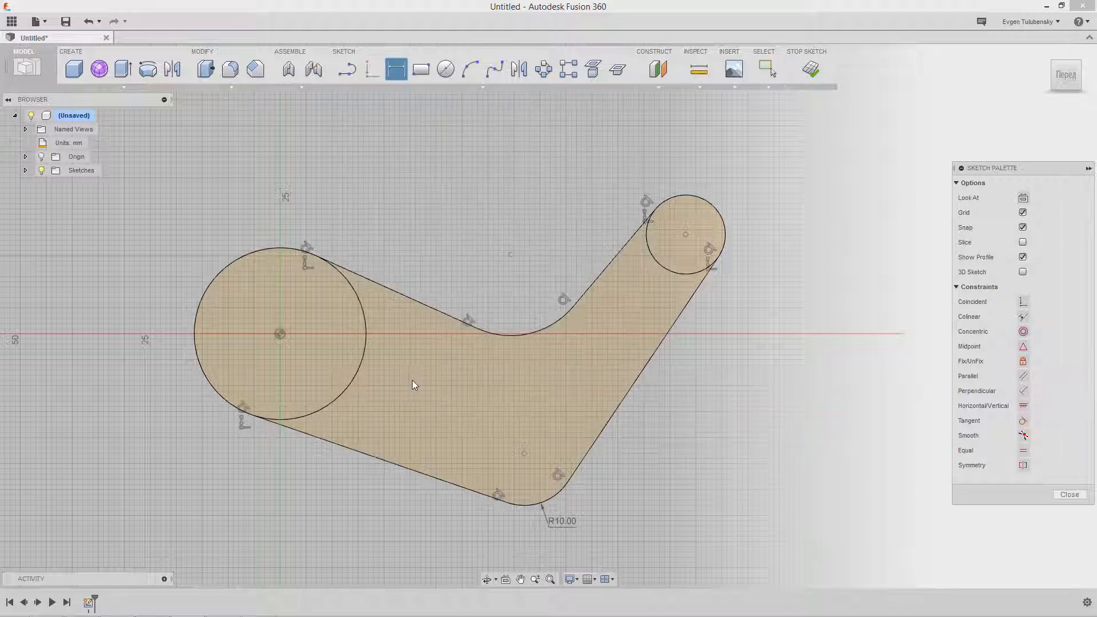
click(350, 387)
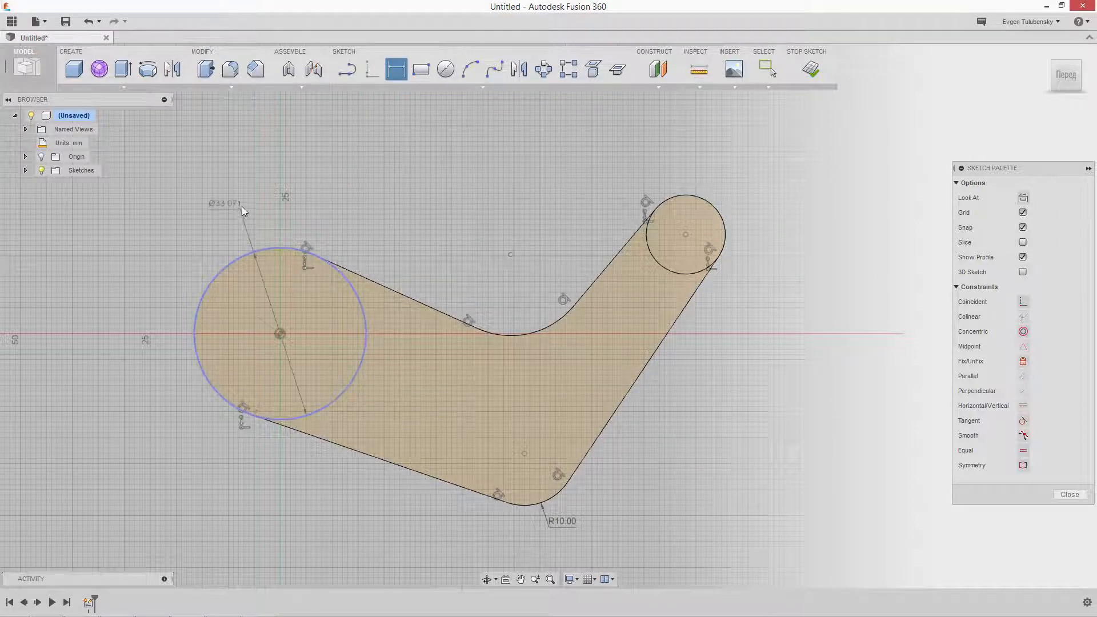
click(240, 218)
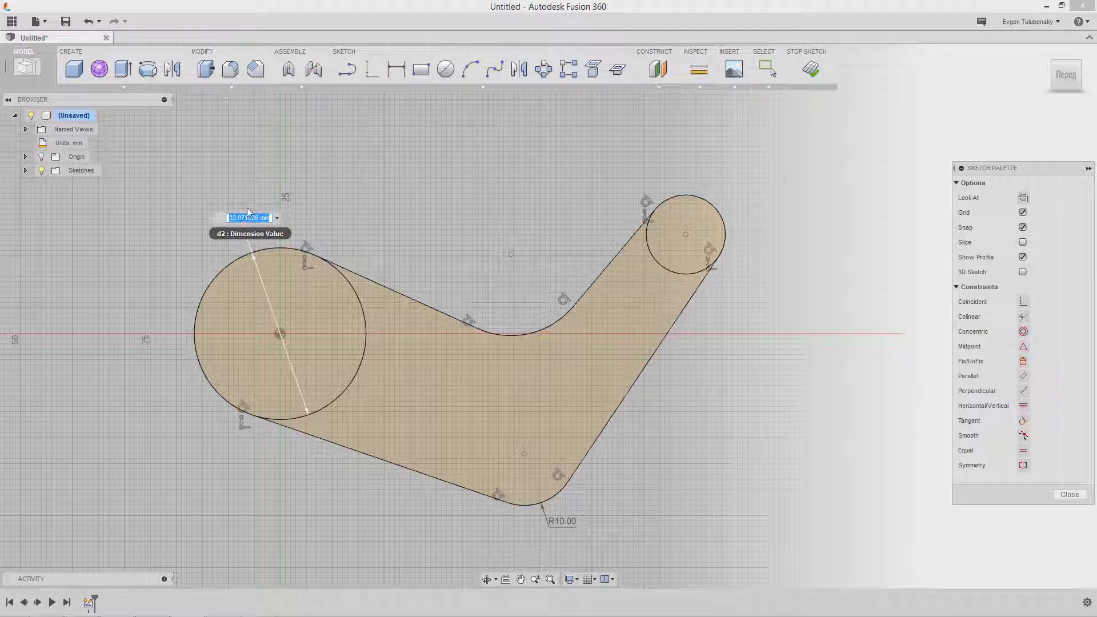
text(31)
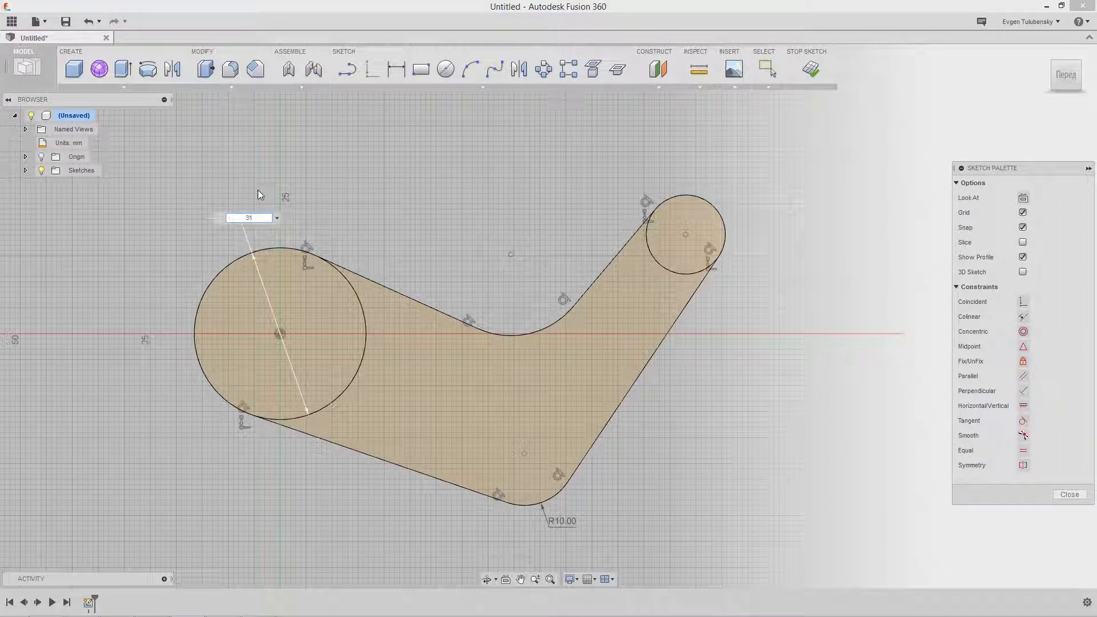
key(Return)
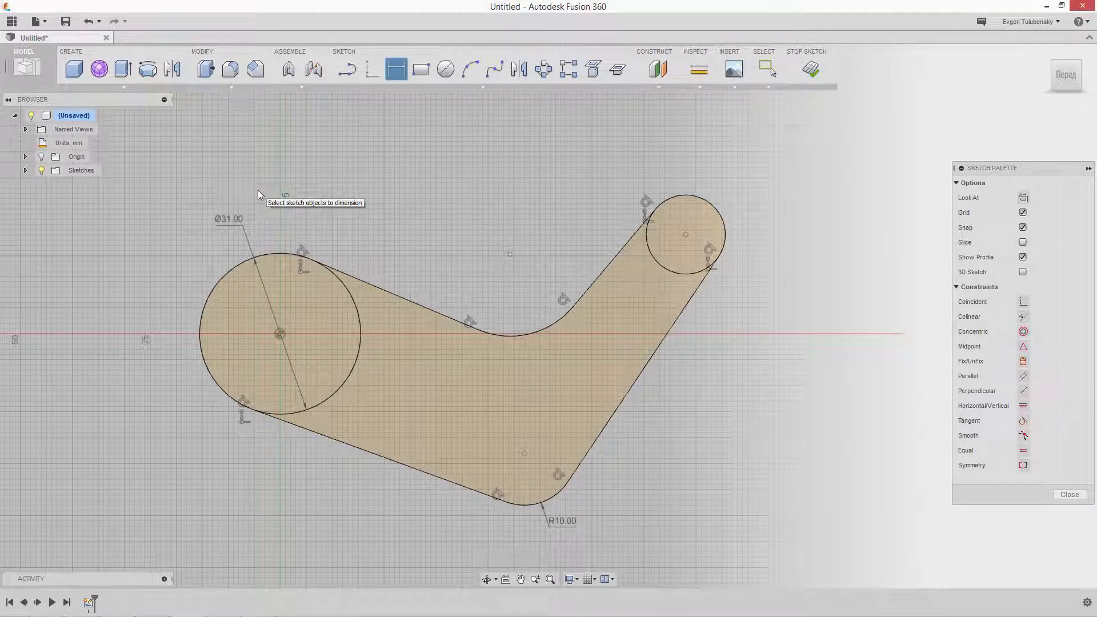
right_click(447, 227)
click(409, 227)
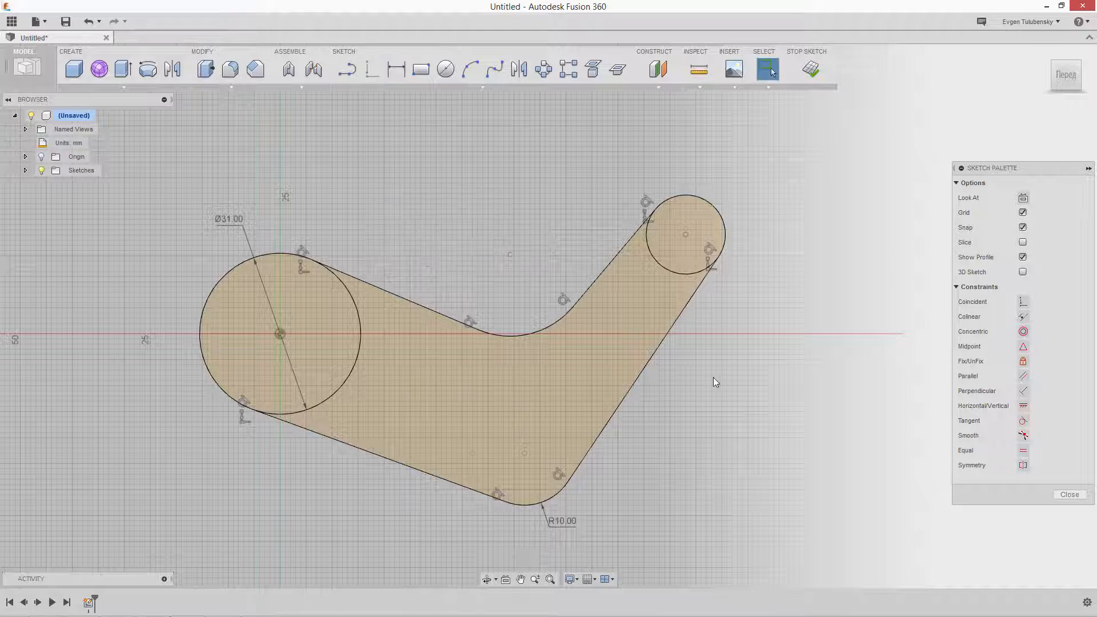
mouse_move(722, 373)
middle_down()
mouse_move(745, 345)
mouse_move(767, 351)
middle_up()
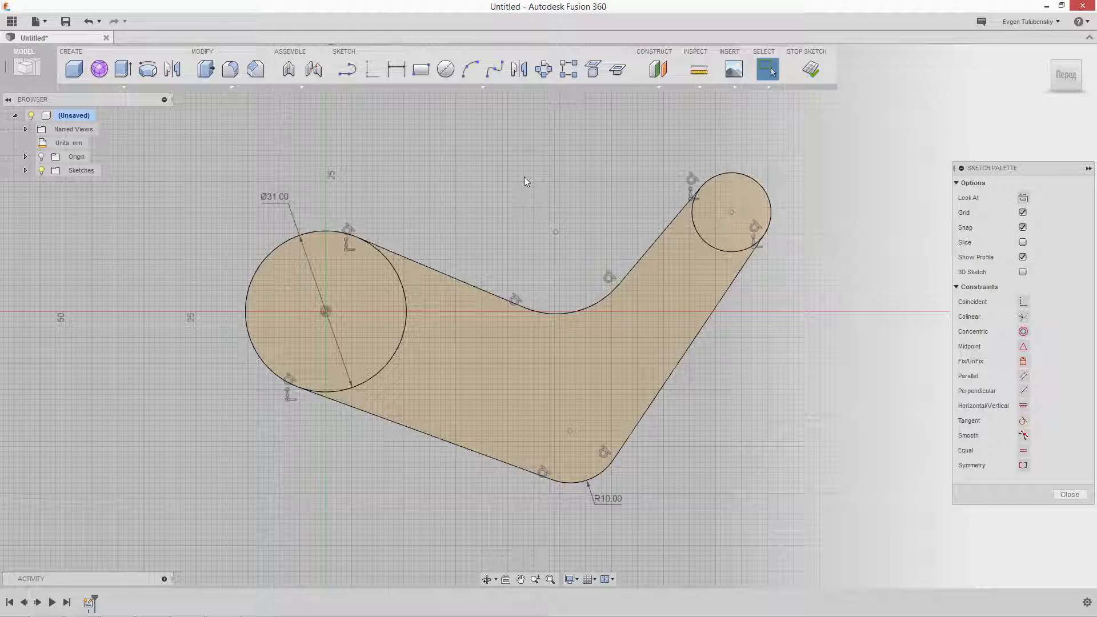
Step: Dimension the upper concave arc's radius and set it to 30 mm
click(542, 314)
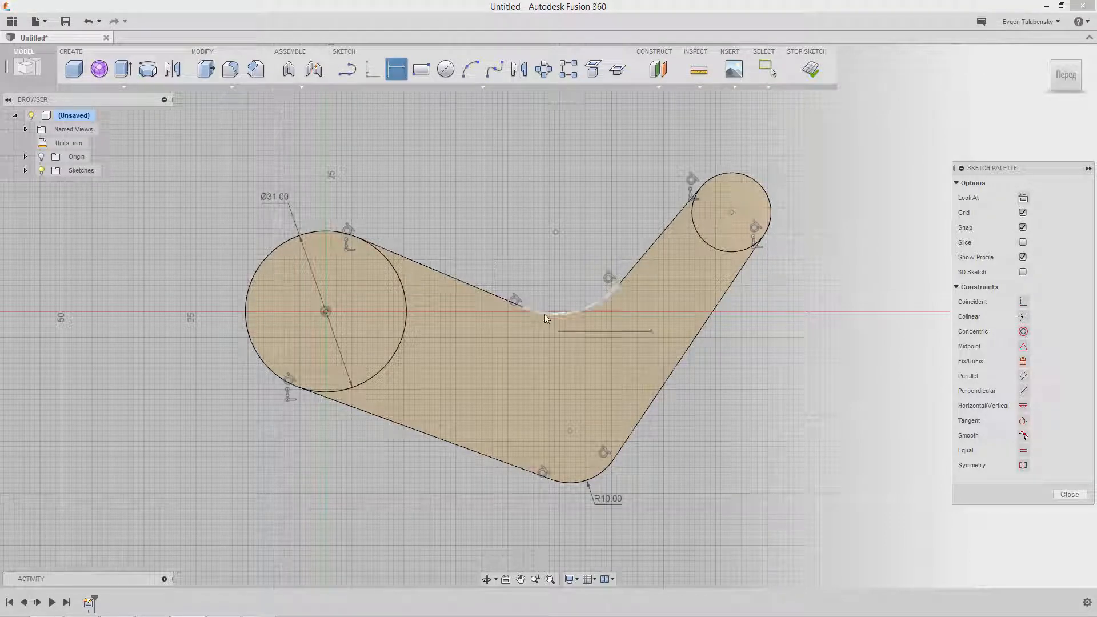
click(551, 283)
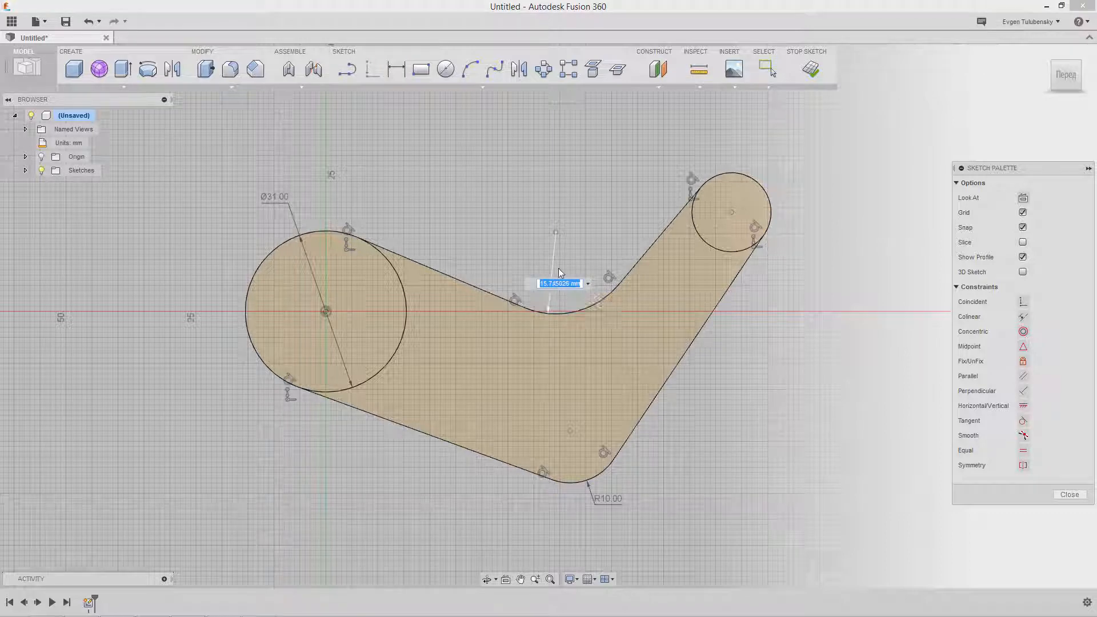
text(30)
key(Return)
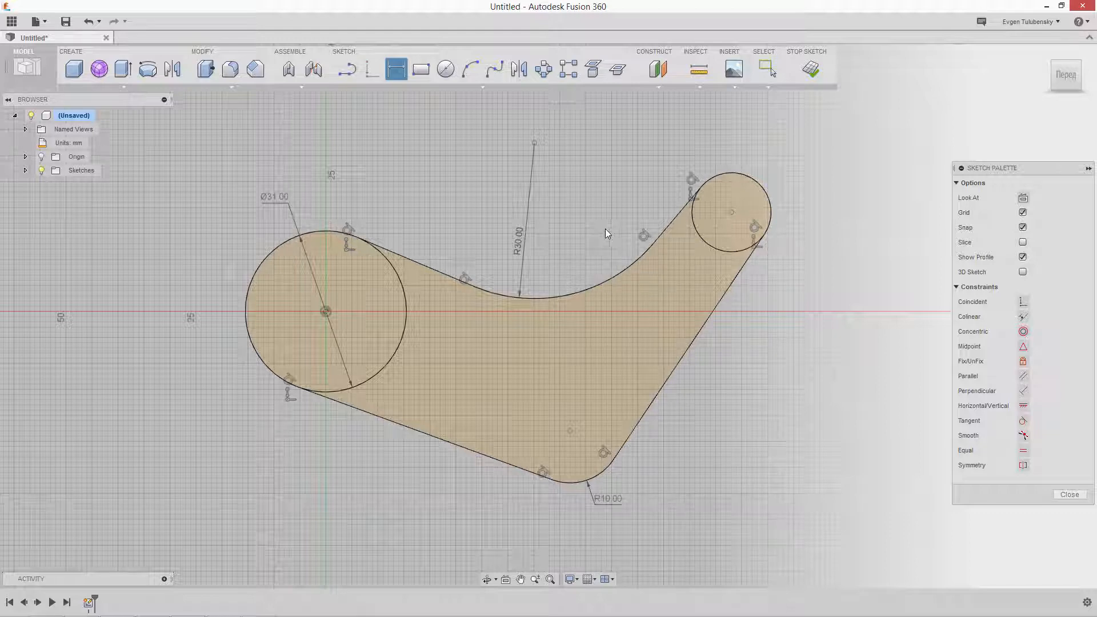
Step: Dimension the small circle's diameter and set it to 20 mm
click(761, 187)
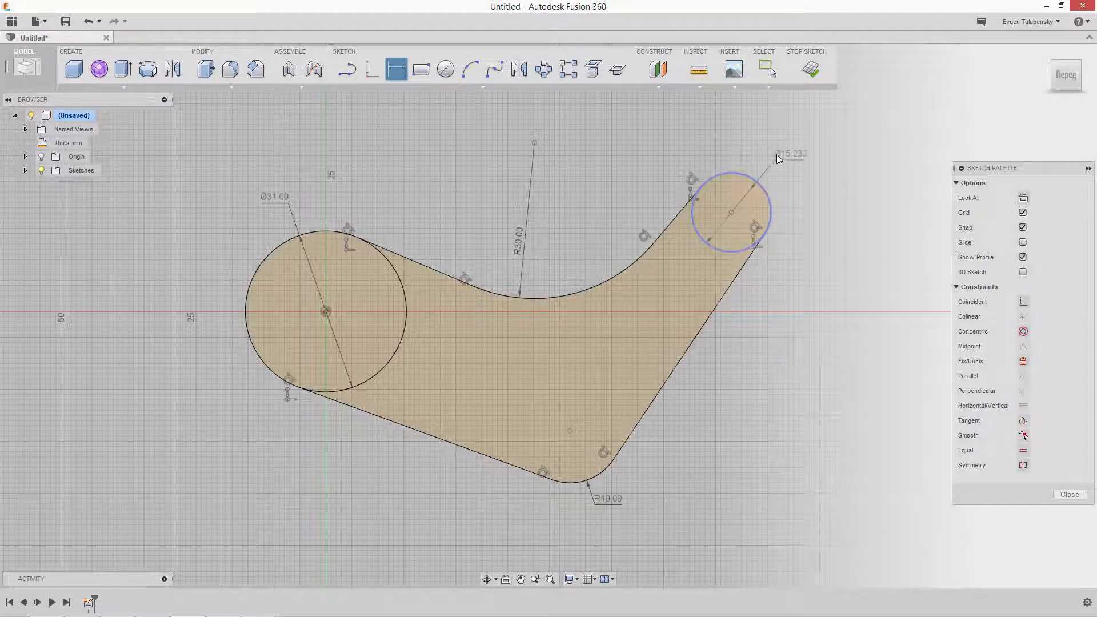
click(782, 149)
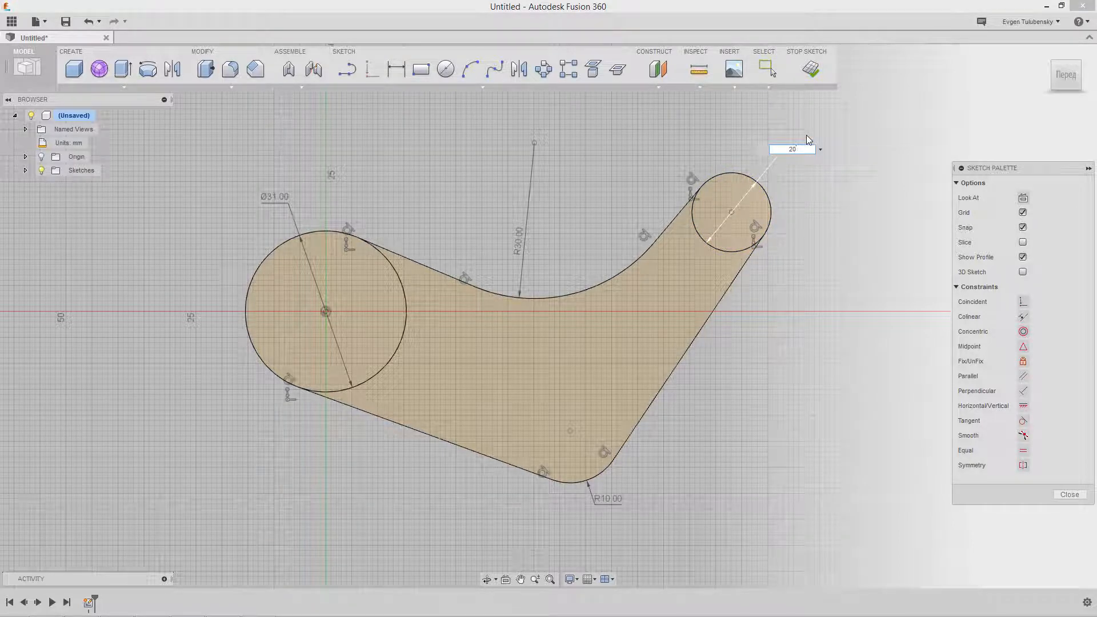
key(Return)
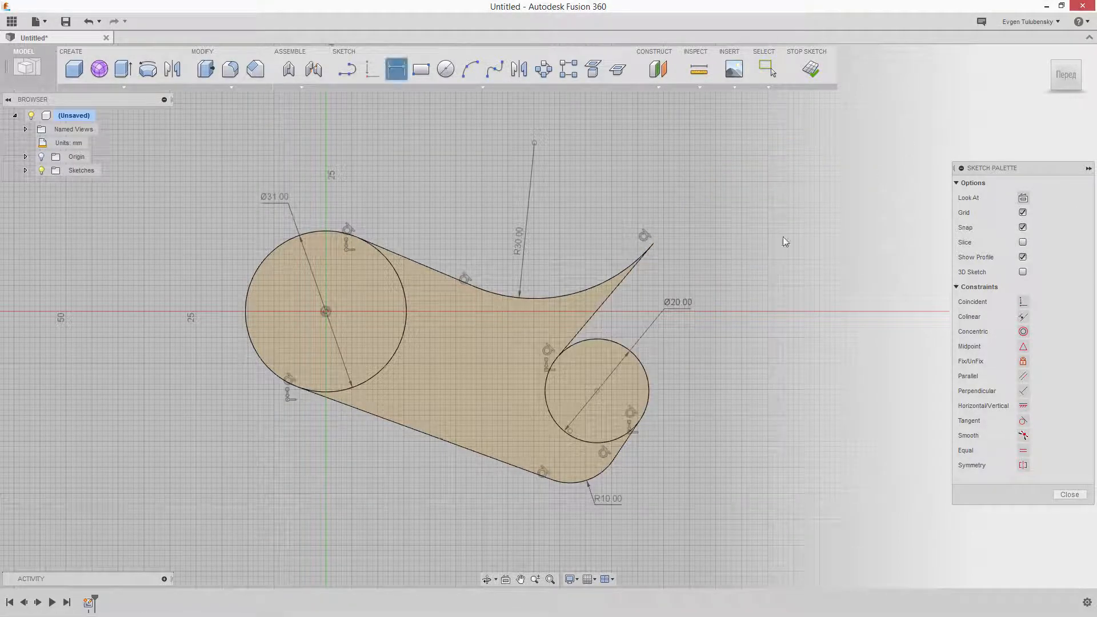
Step: Leave dimensioning and move the small circle's centre to about 91 mm right of and 18 mm above the large circle's centre
right_click(783, 237)
click(740, 235)
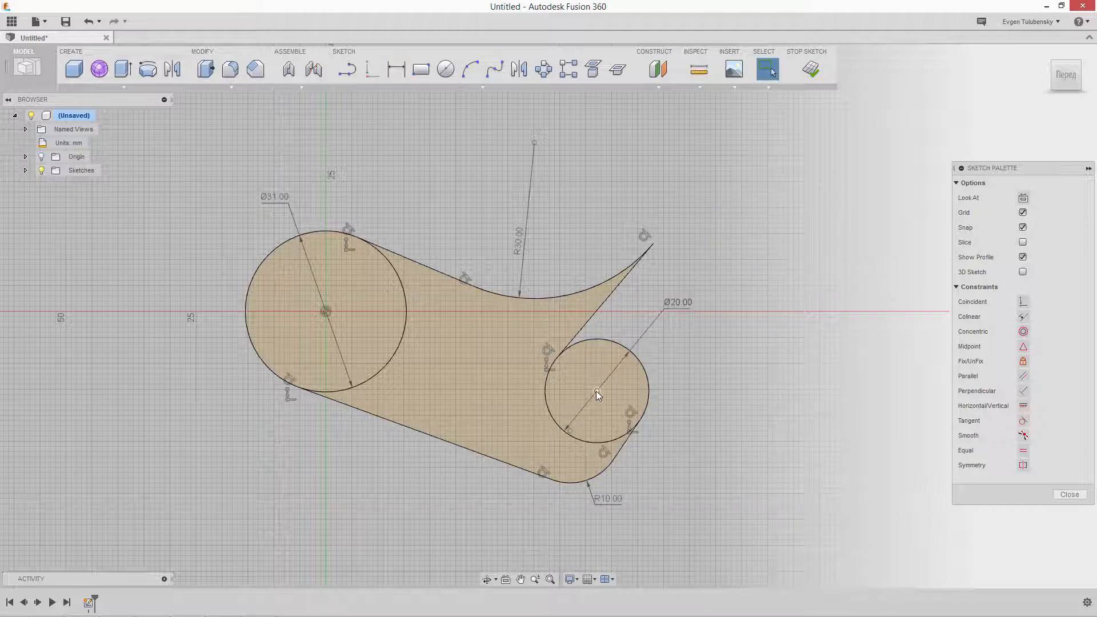
mouse_move(597, 392)
mouse_down()
mouse_move(706, 234)
mouse_move(799, 220)
mouse_up()
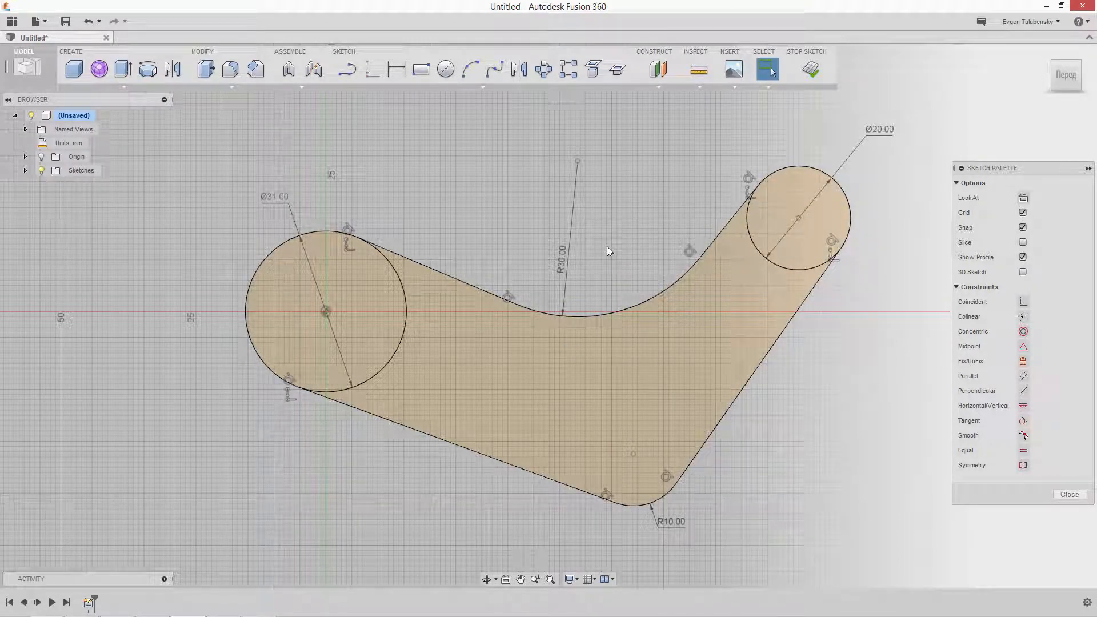
Step: Dimension the vertical distance between the large circle's centre and the lower fillet arc's centre, placing it beside the large circle
click(395, 70)
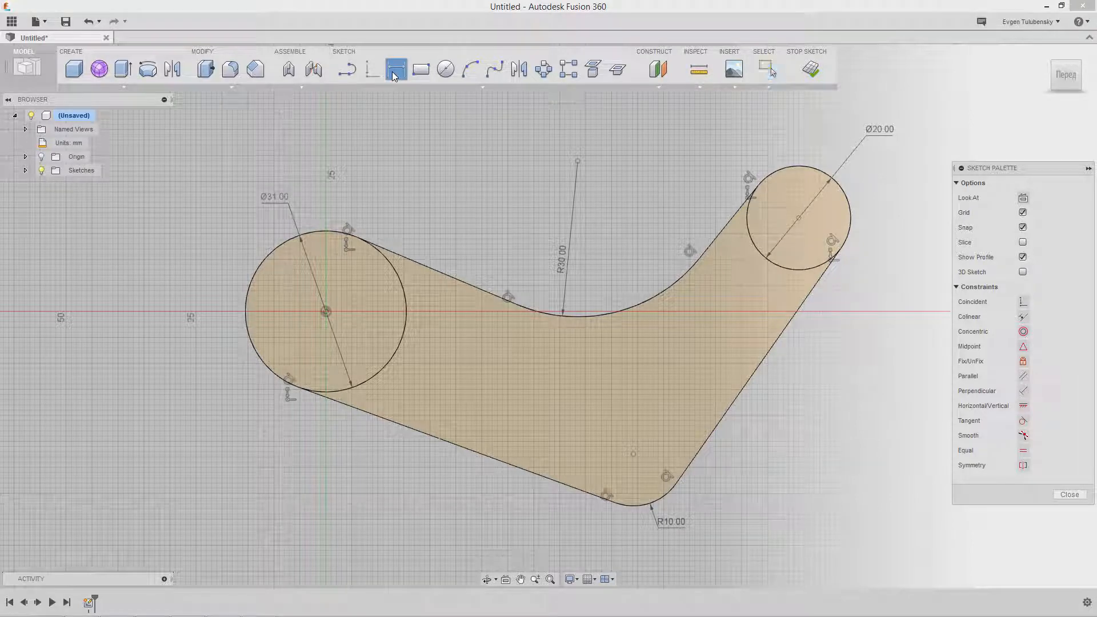
click(331, 313)
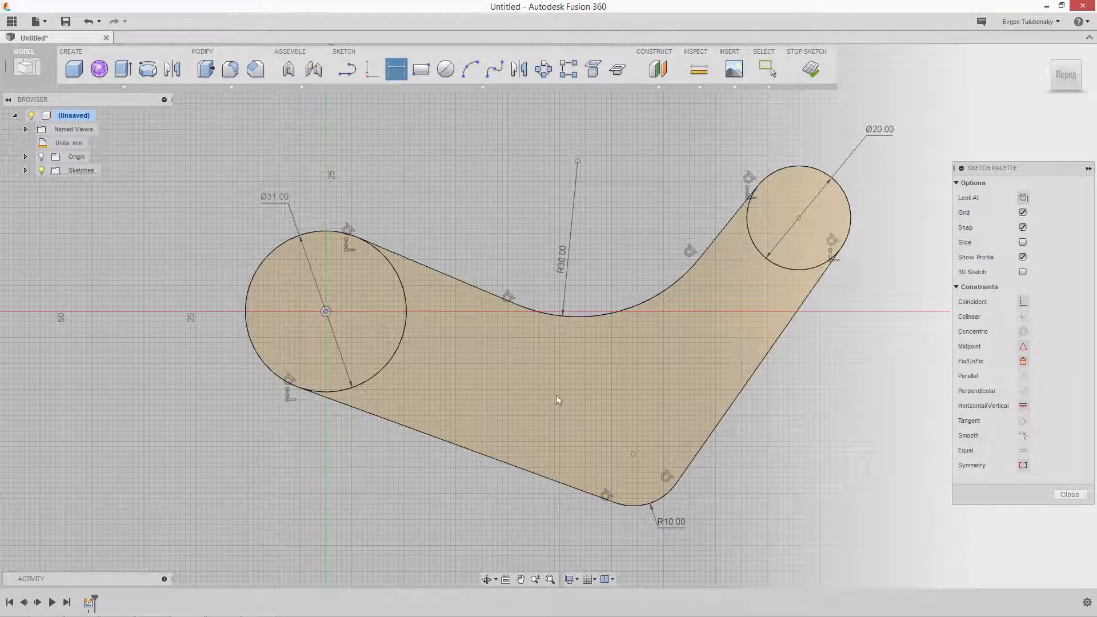
click(633, 454)
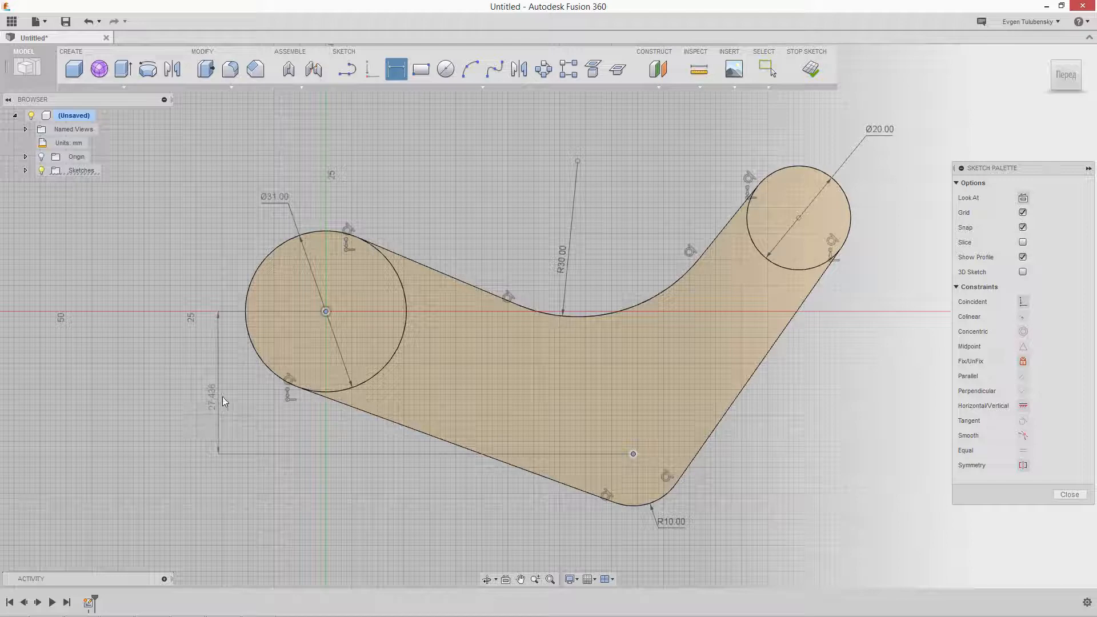
click(223, 398)
key(Return)
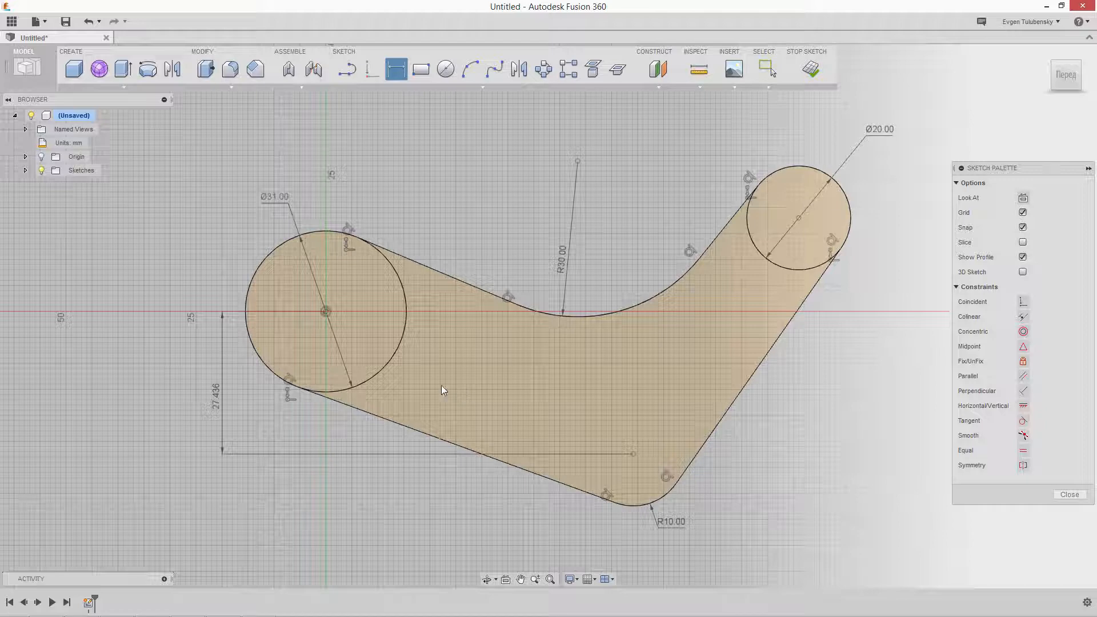
Step: Dimension the horizontal distance between the large circle's centre and the lower fillet arc's centre, placing it below the profile
click(327, 312)
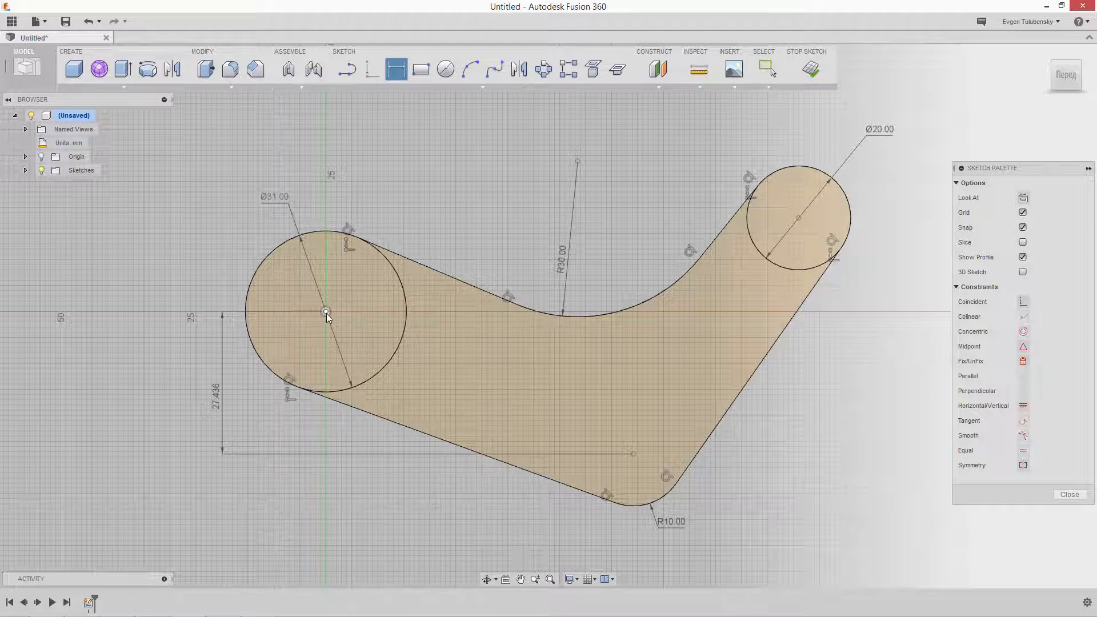
click(633, 453)
click(492, 540)
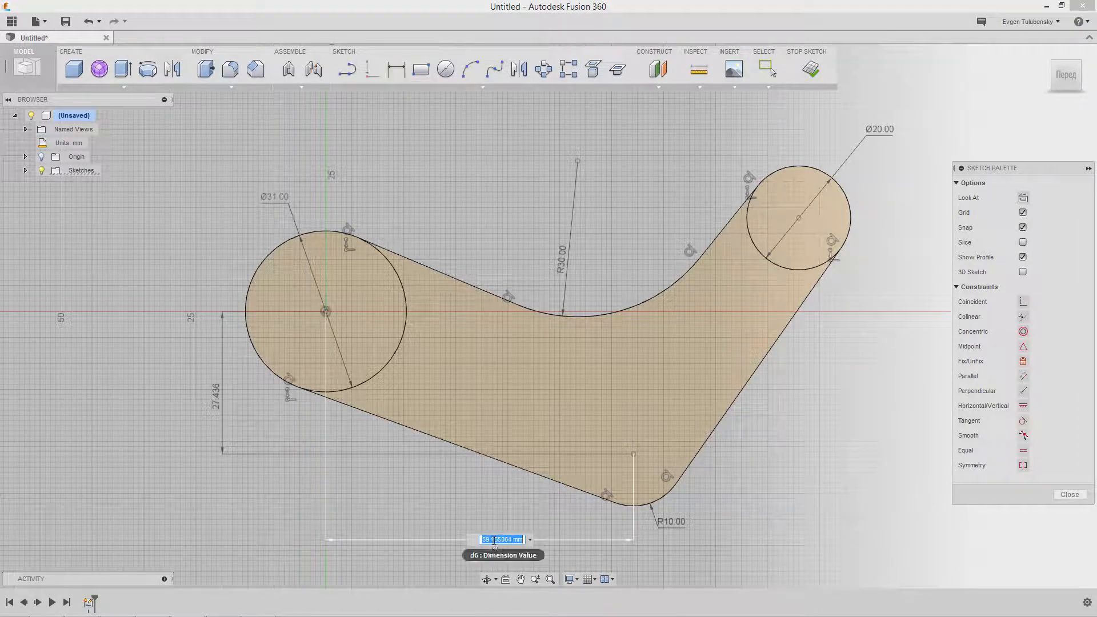
key(Return)
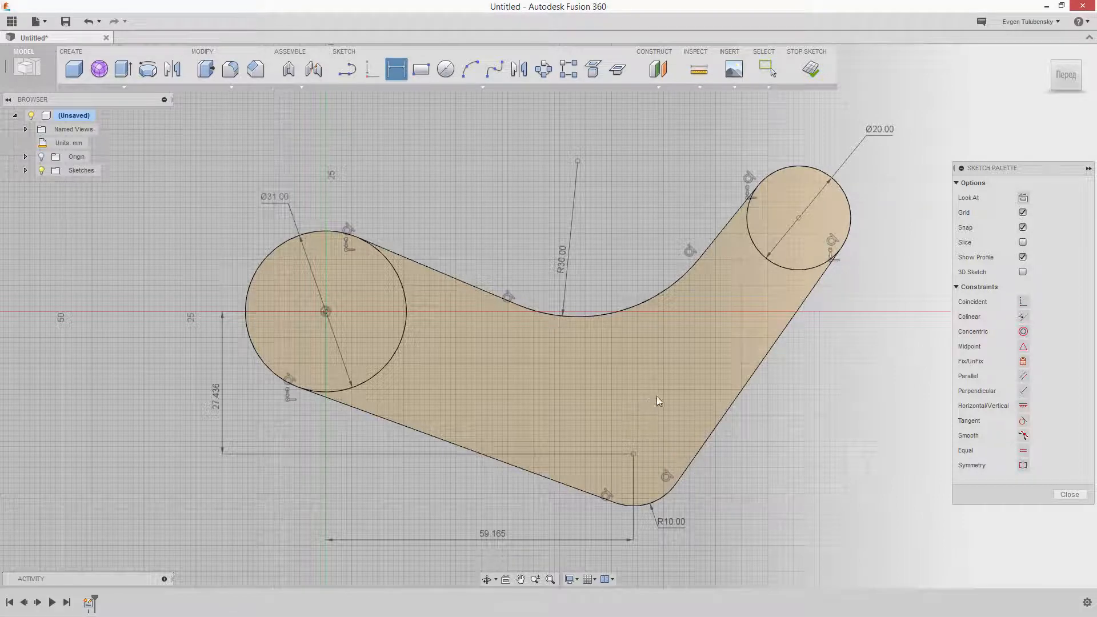
key(Escape)
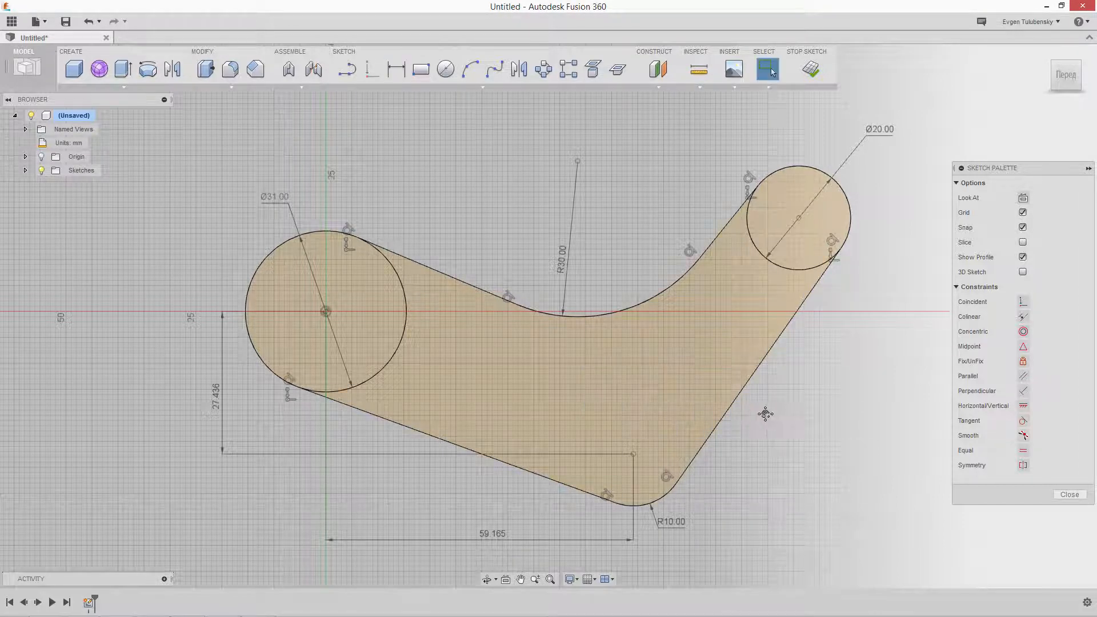
Step: Dimension the vertical distance between the centres of the small and large circles, placing it to the right of the small circle
mouse_move(766, 413)
middle_down()
mouse_move(730, 399)
mouse_move(754, 380)
middle_up()
scroll(732, 400, up, 1)
scroll(731, 400, down, 1)
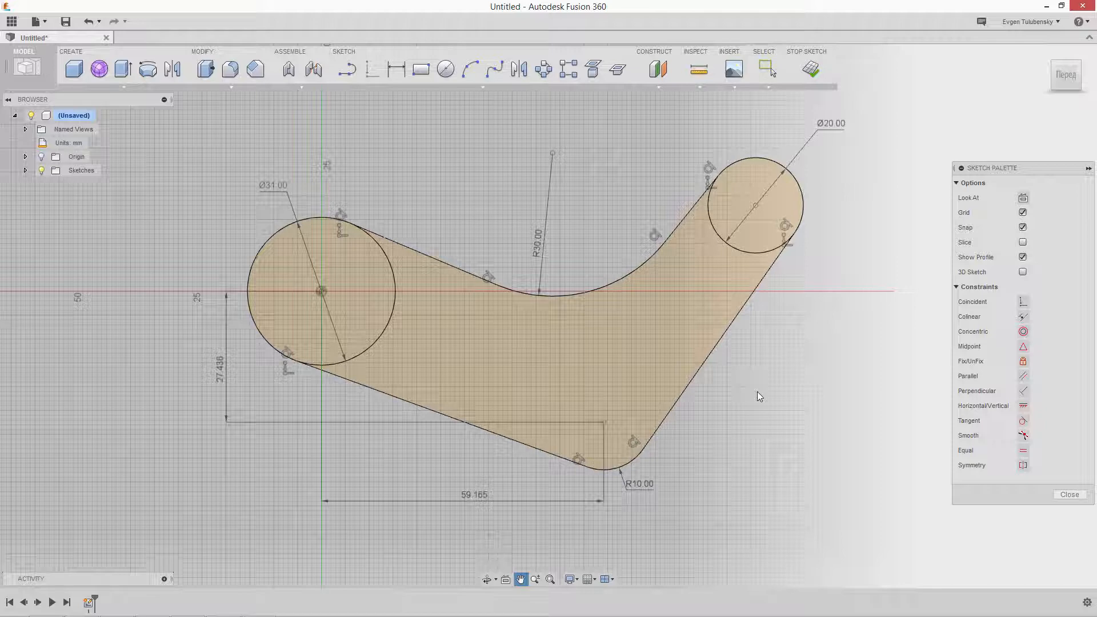
key(Escape)
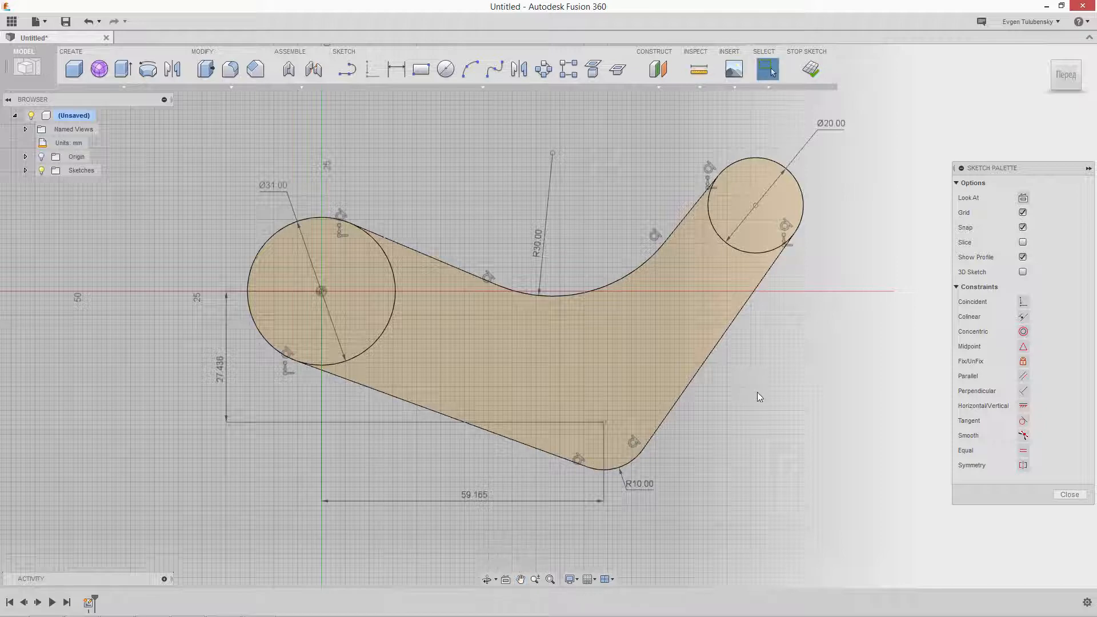
click(396, 69)
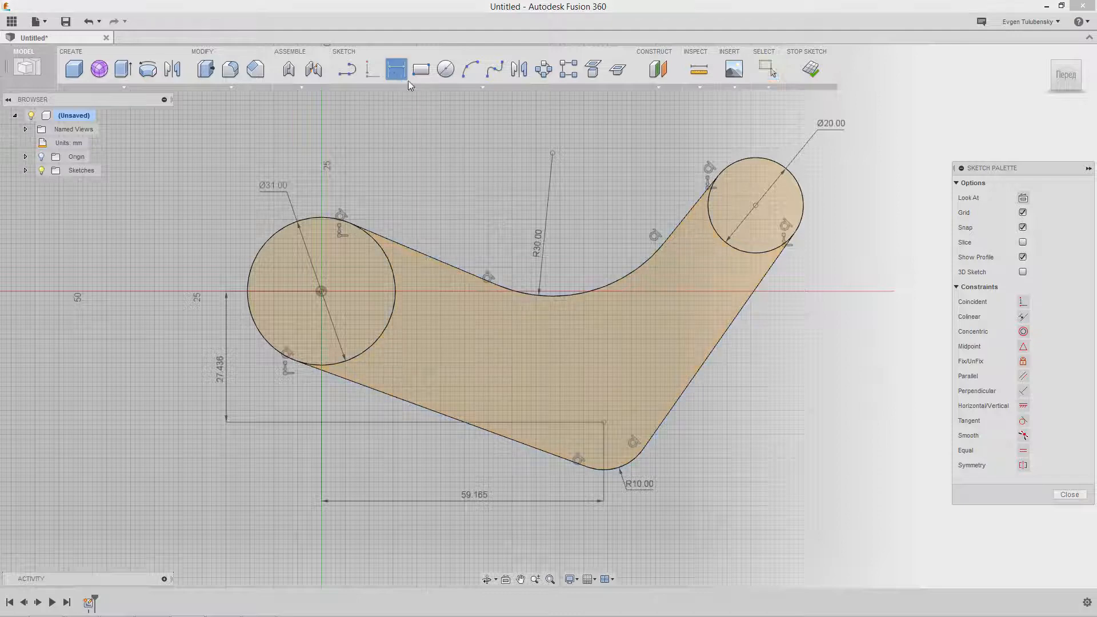
click(756, 206)
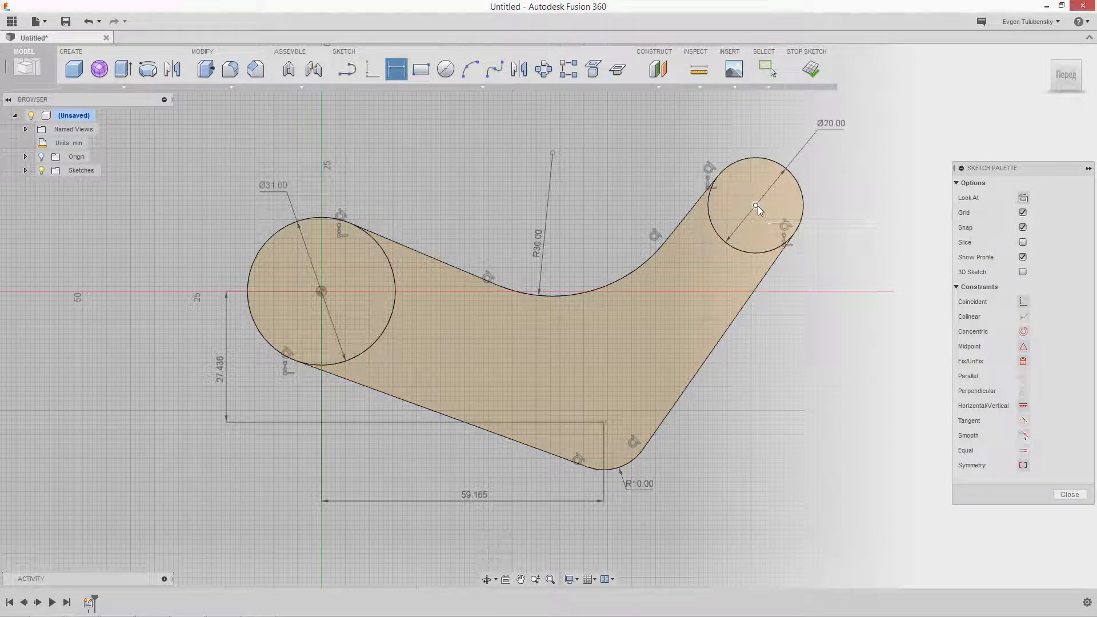
click(321, 291)
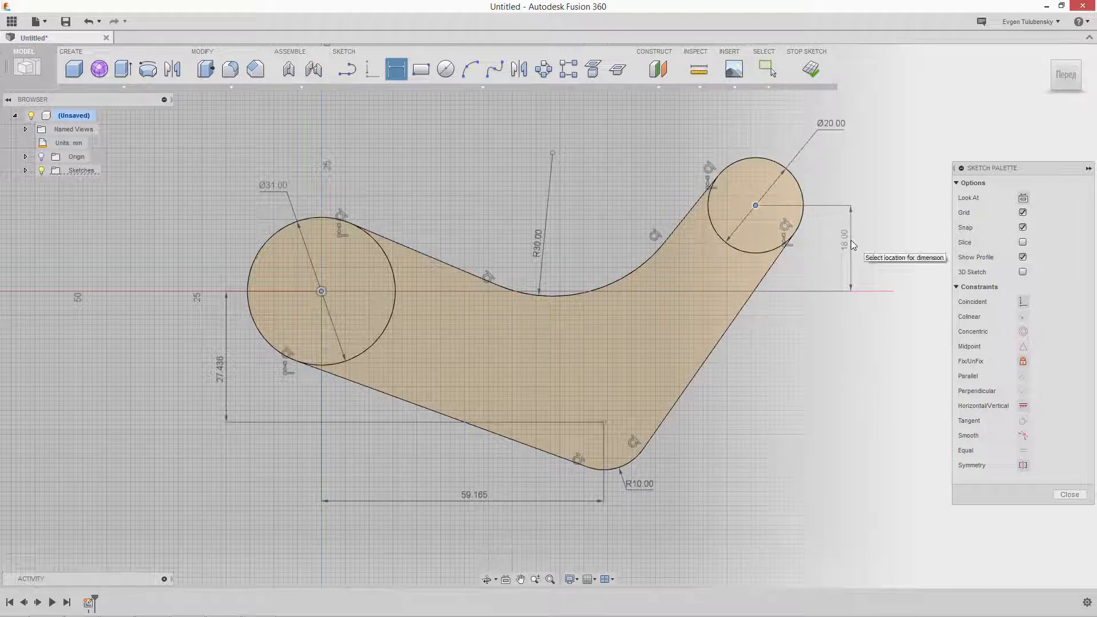
click(853, 244)
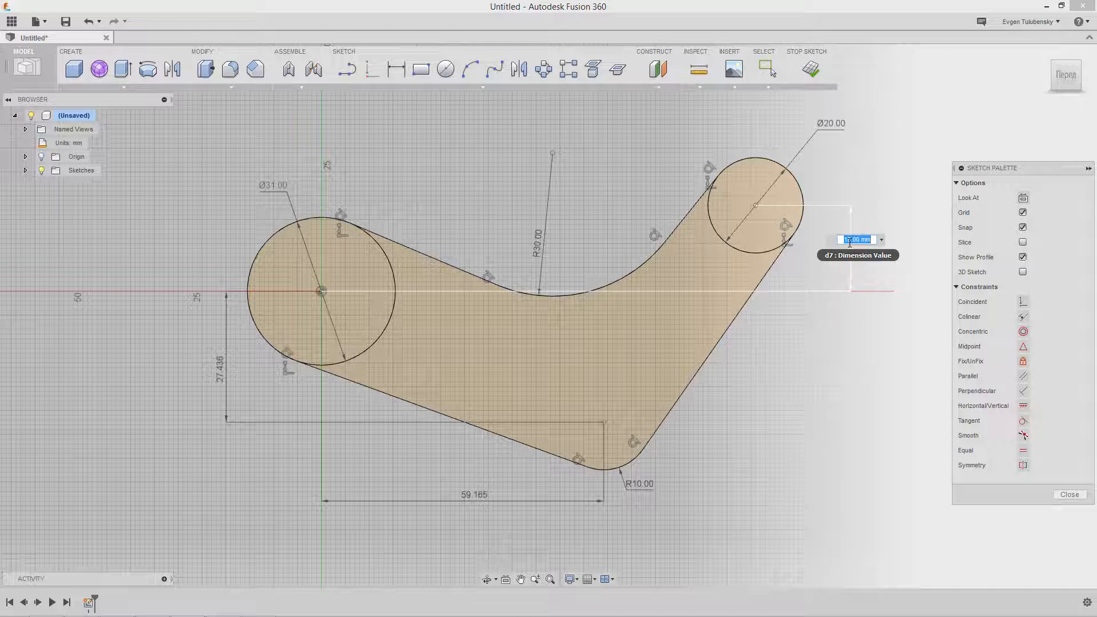
key(Return)
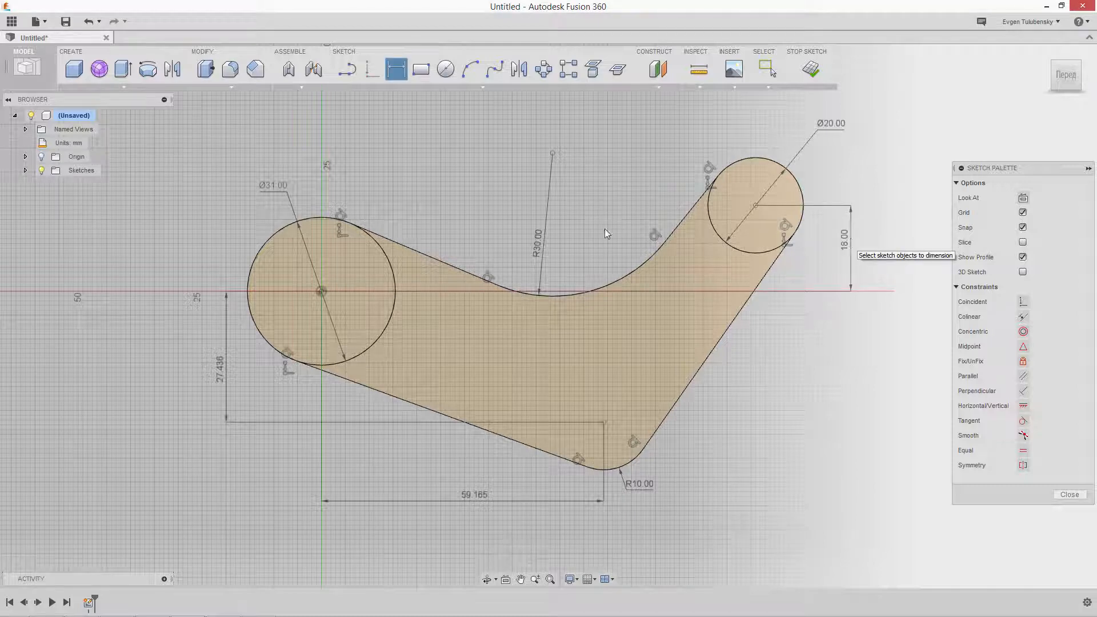
Step: Dimension the vertical distance between the upper arc's centre and the large circle's centre, placing it left of the large circle
click(552, 153)
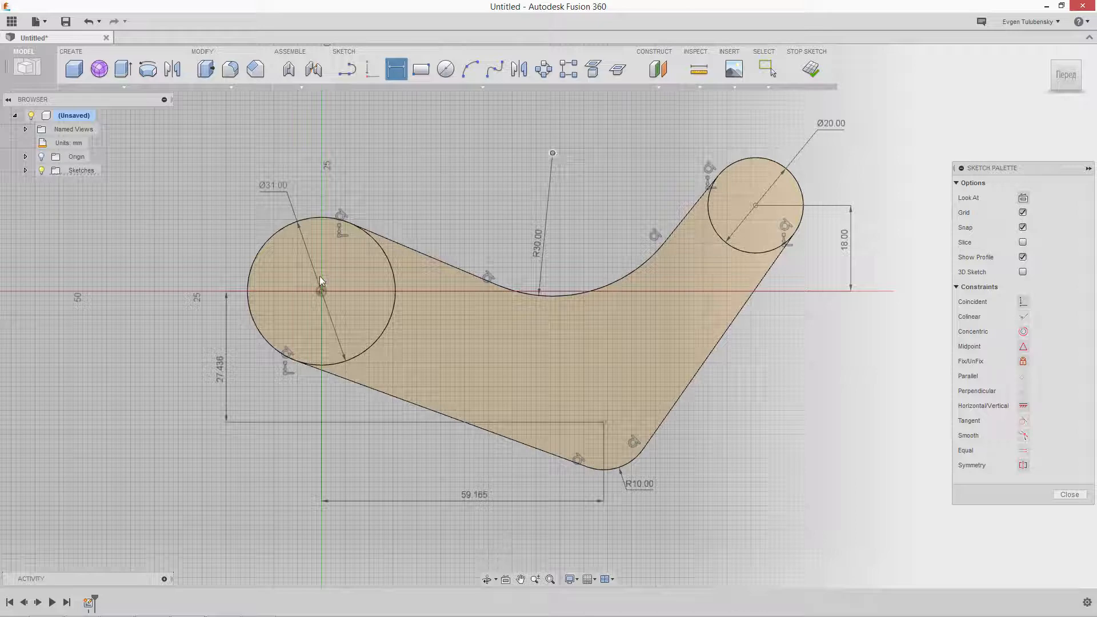
click(321, 291)
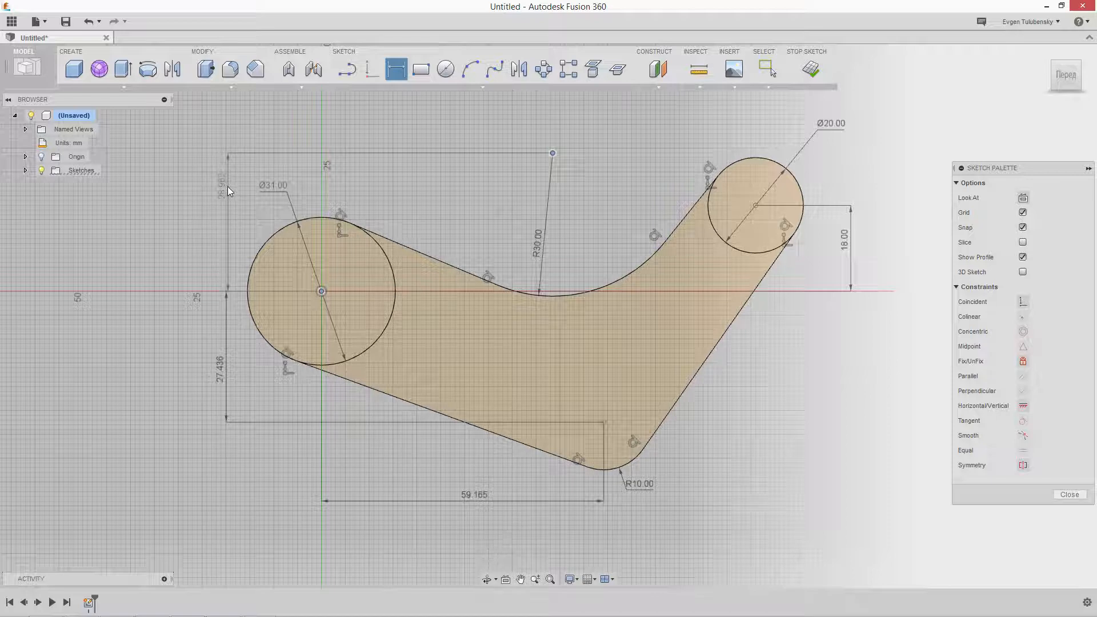
click(226, 186)
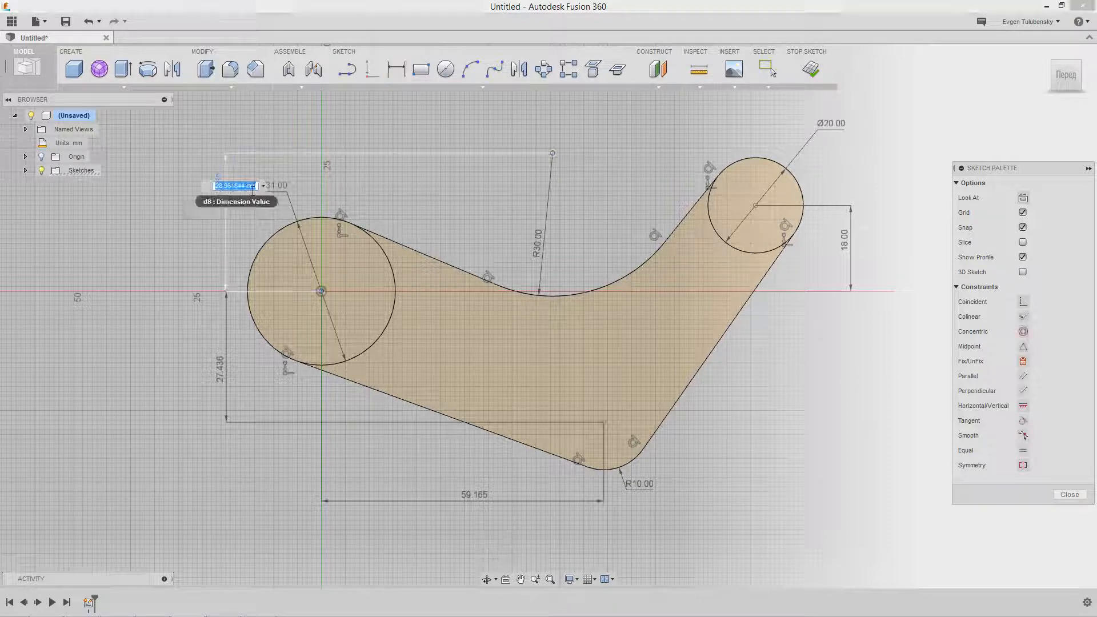
key(Return)
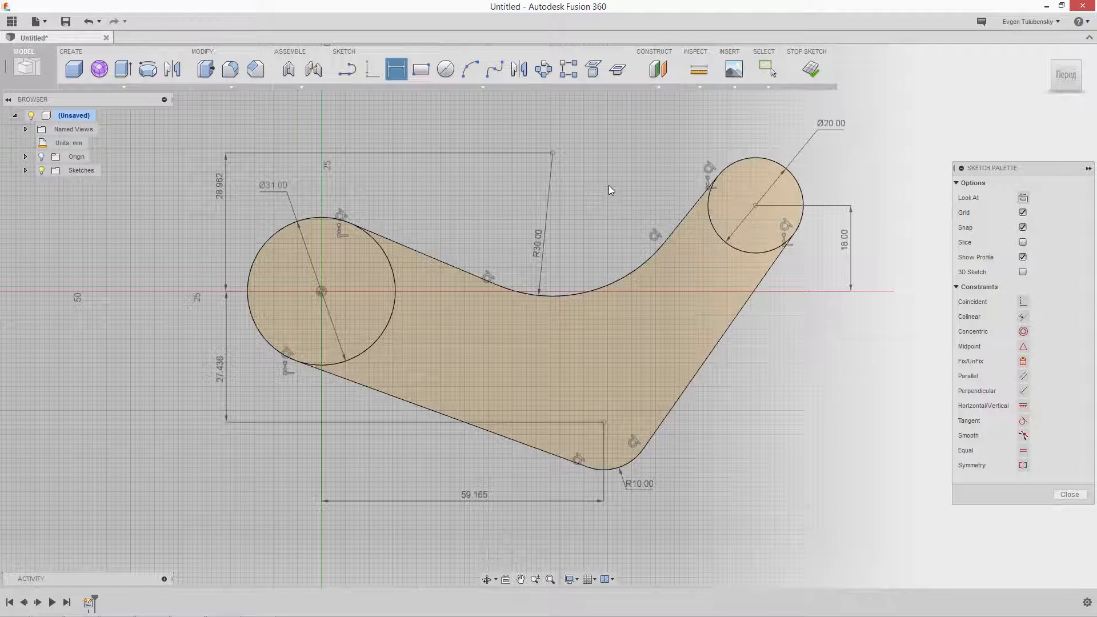
Step: Dimension the horizontal distance between the centres of the large and small circles, placing it above the profile
middle_drag(611, 183, 598, 265)
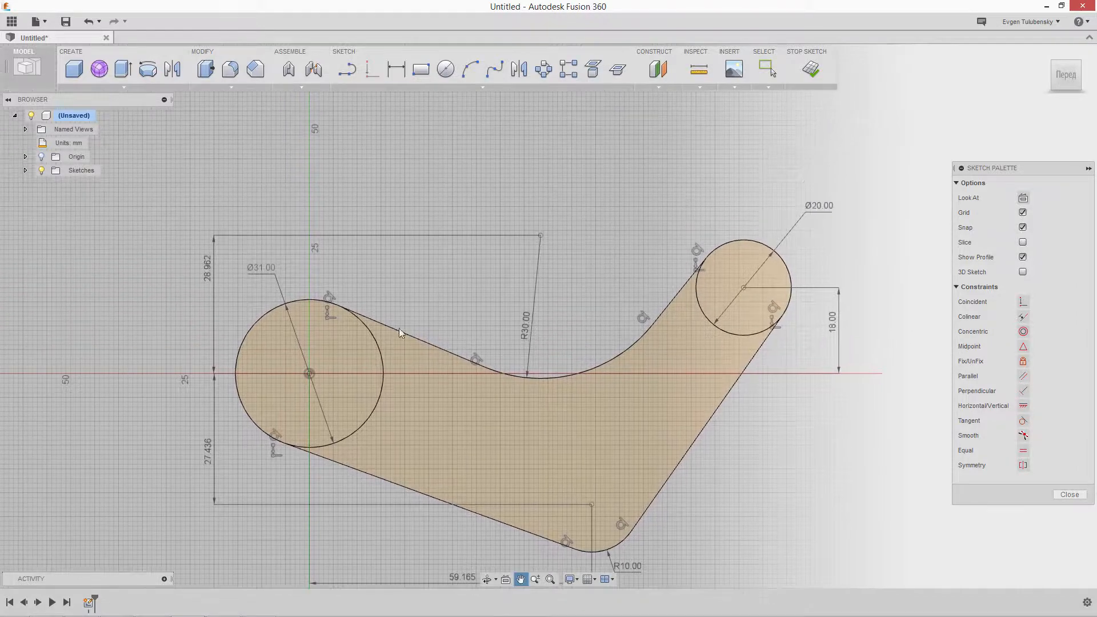
click(310, 374)
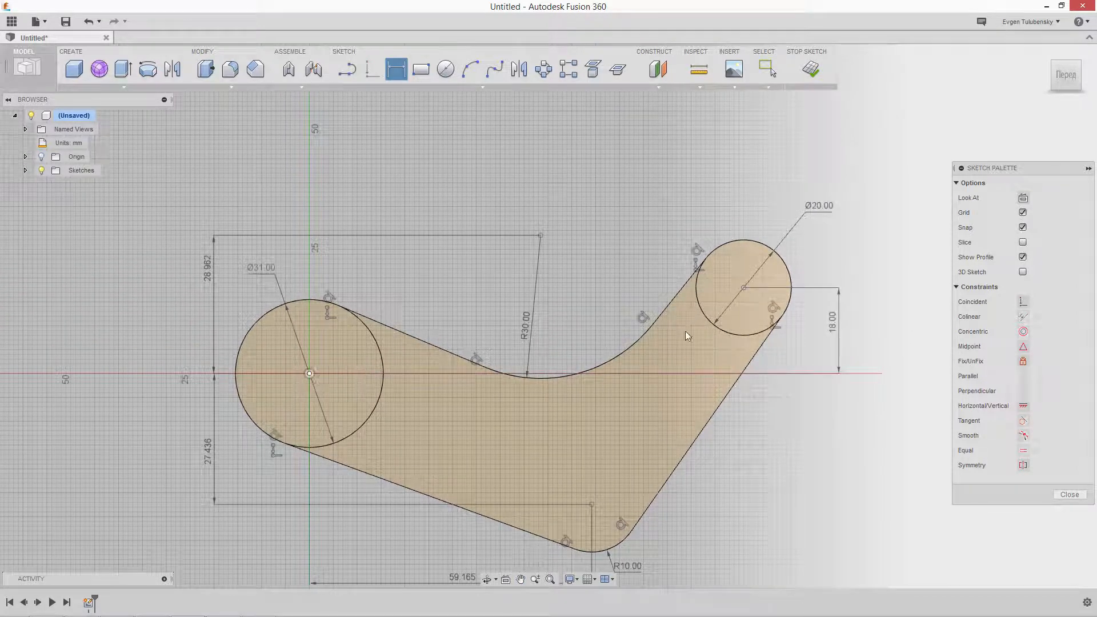
click(743, 288)
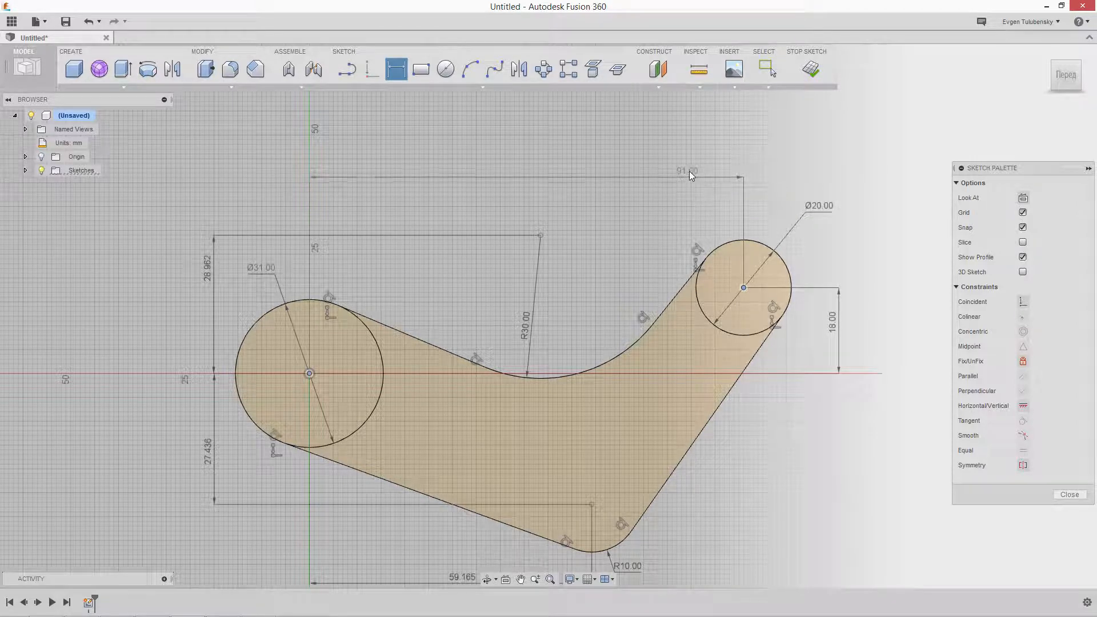
click(692, 156)
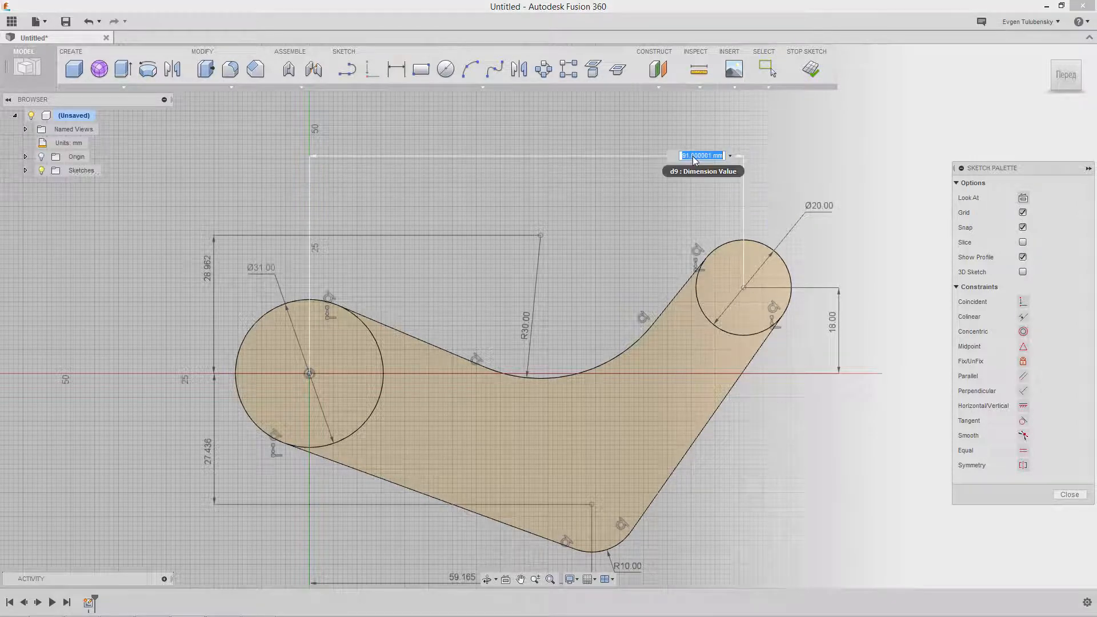
key(Return)
Step: Dimension the horizontal distance between the large circle's centre and the upper arc's centre, placing it just above the arc's centre
key(d)
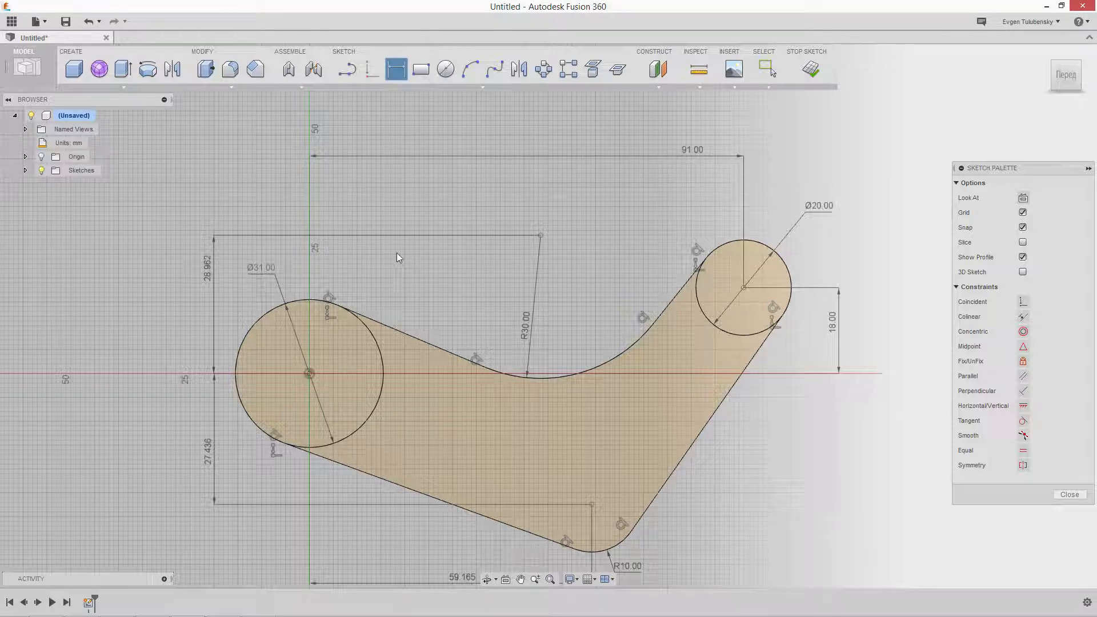
click(309, 373)
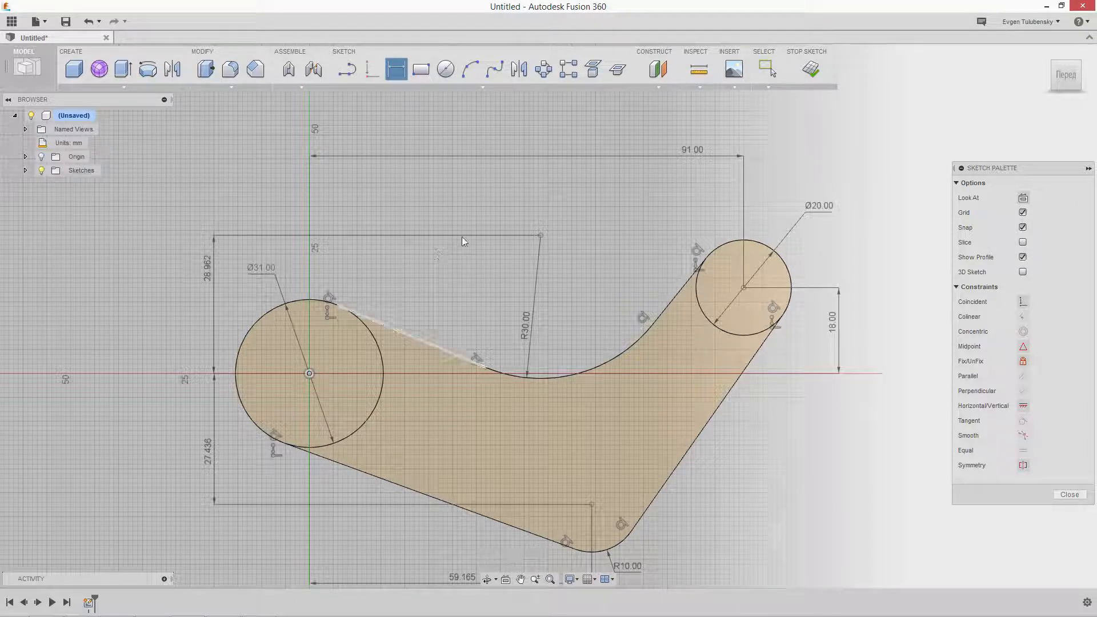
click(541, 234)
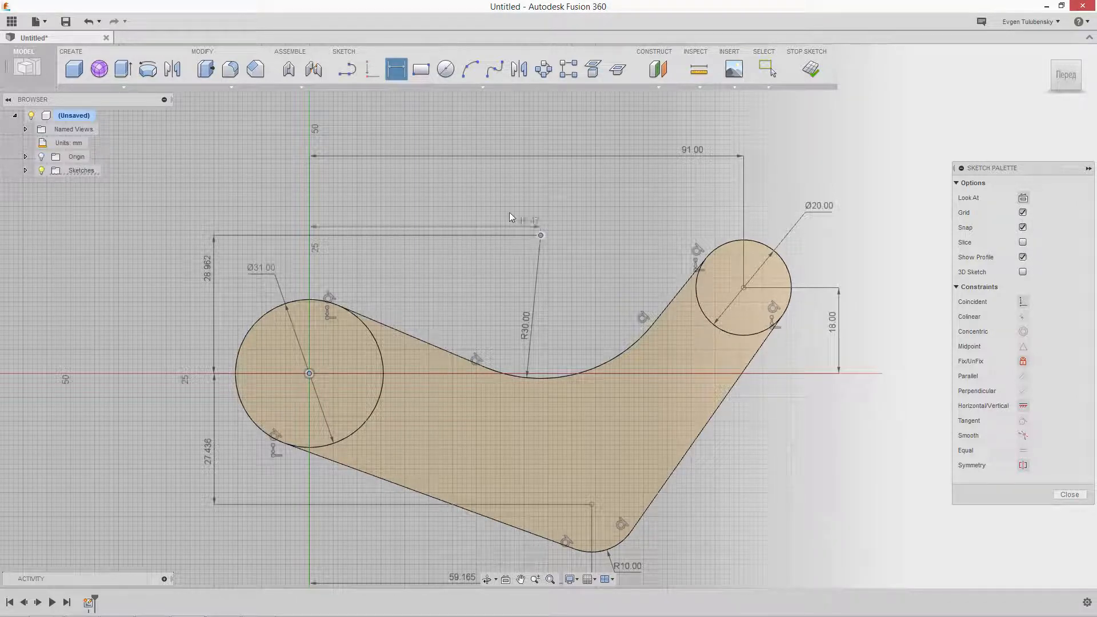
click(427, 206)
key(Return)
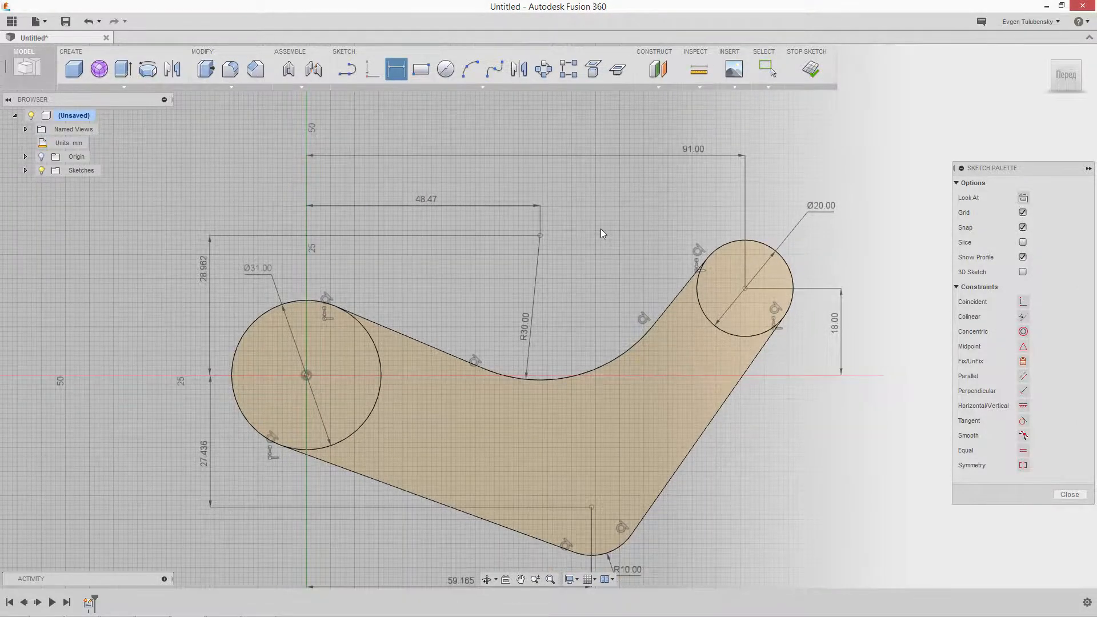
Step: Set the vertical distance between the small circle's centre and the large circle's centre to 3.628 mm
scroll(601, 229, down, 2)
middle_drag(600, 239, 563, 224)
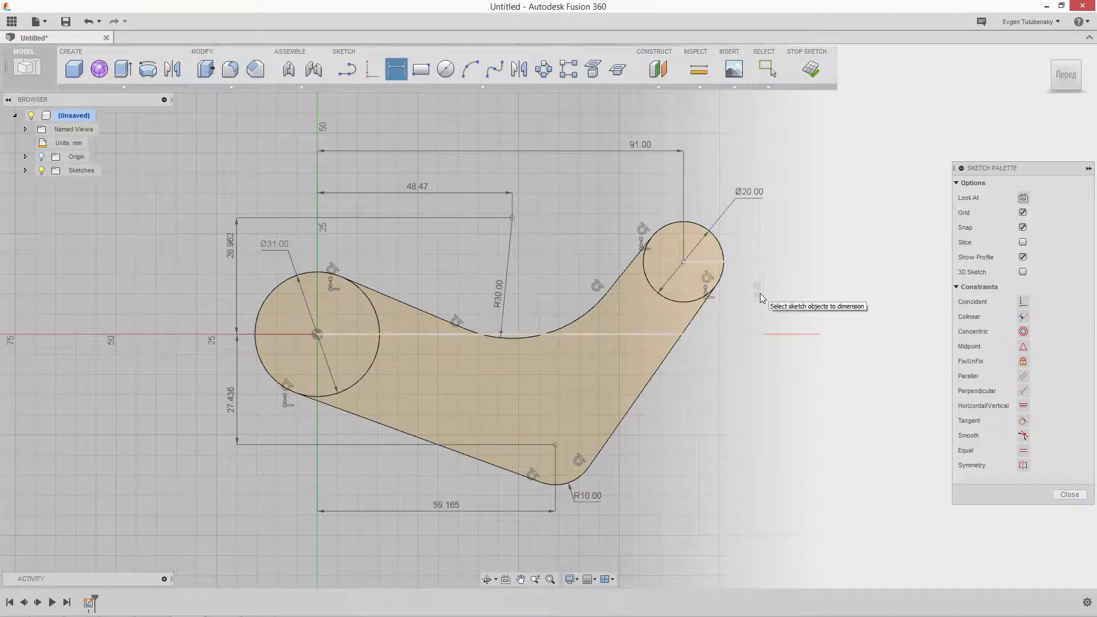
double_click(760, 293)
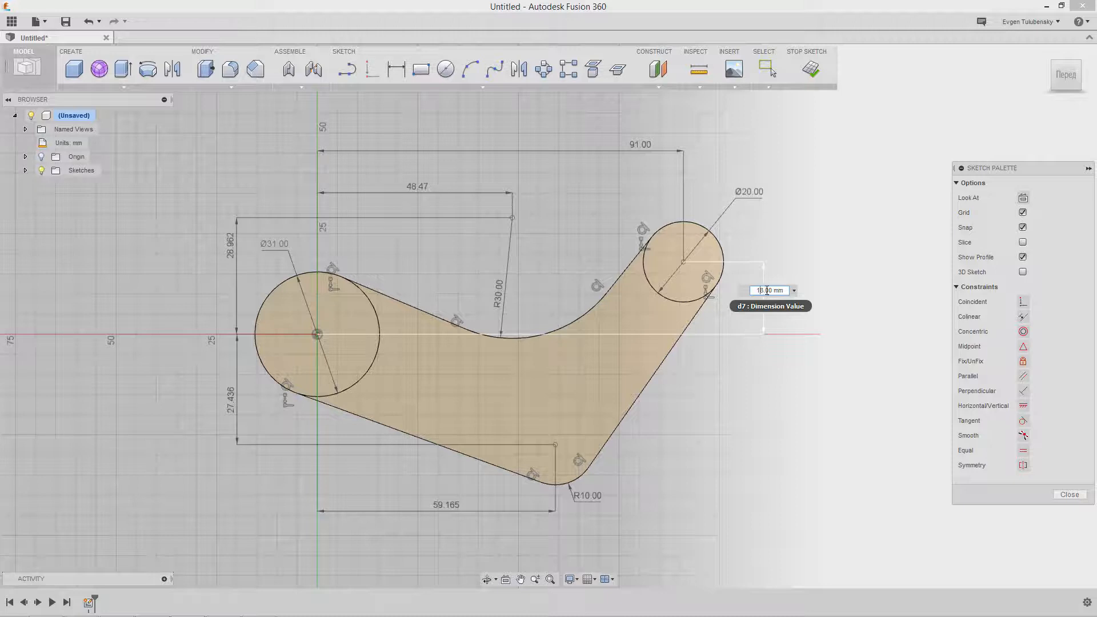
drag(773, 290, 752, 290)
text(3.628)
key(Return)
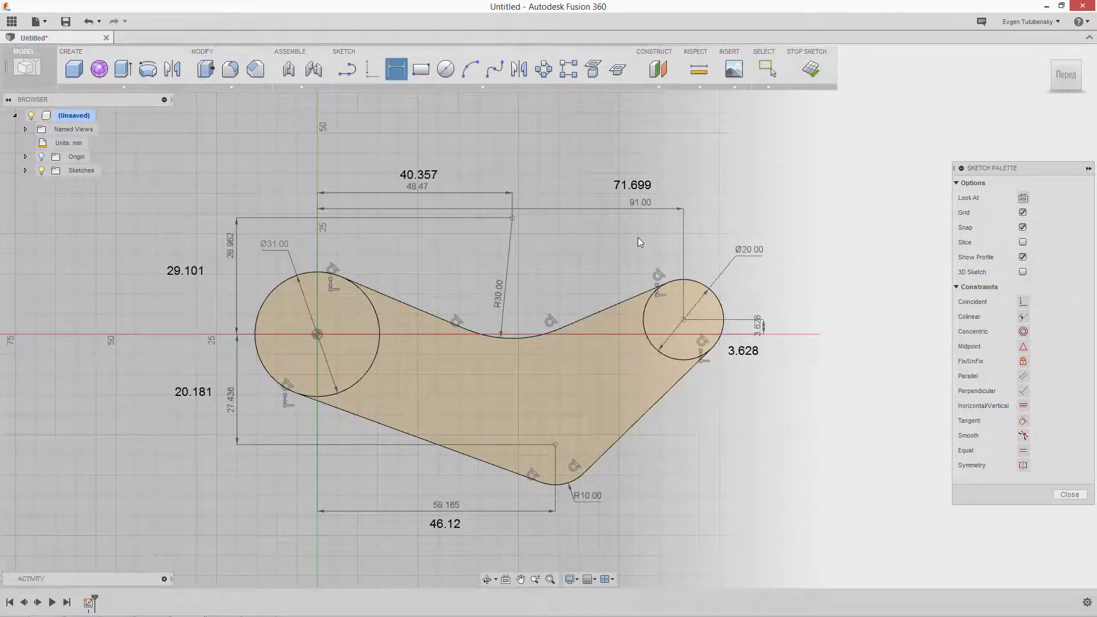
Step: Set the vertical distances from the large circle's centre to 29.101 mm for the upper arc's centre and 20.181 mm for the lower arc's centre
double_click(232, 247)
text(2)
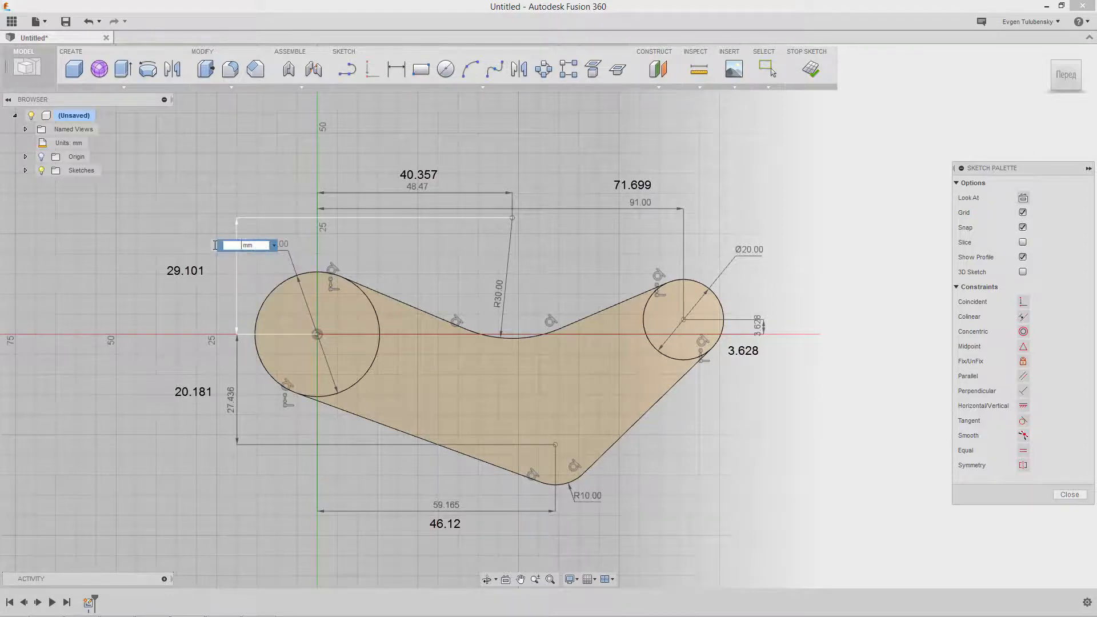
text(9.101)
key(Return)
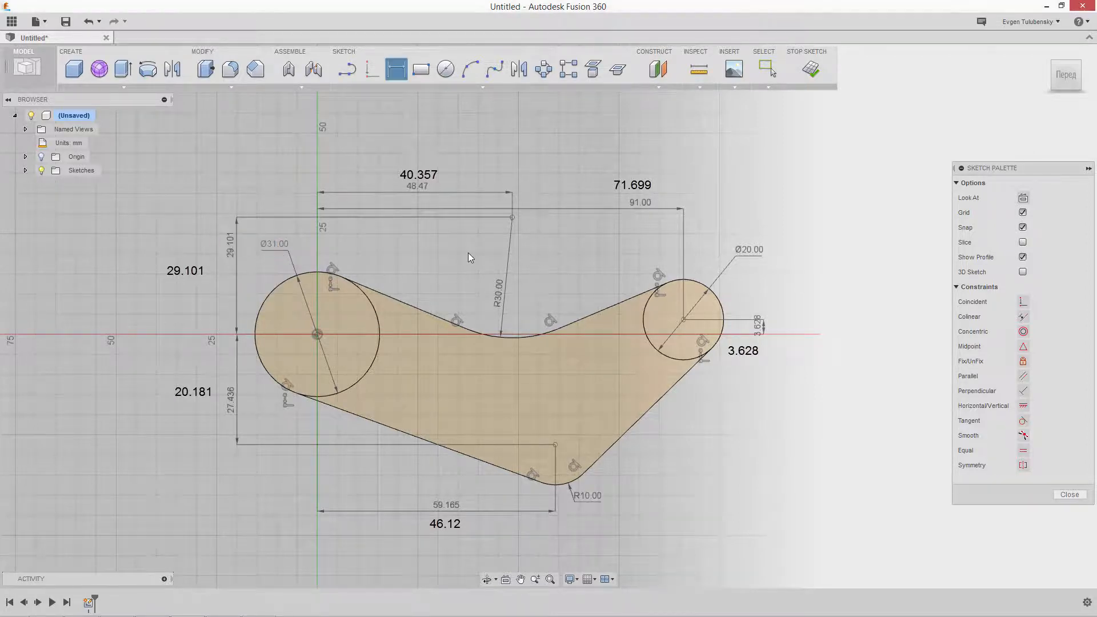
double_click(229, 399)
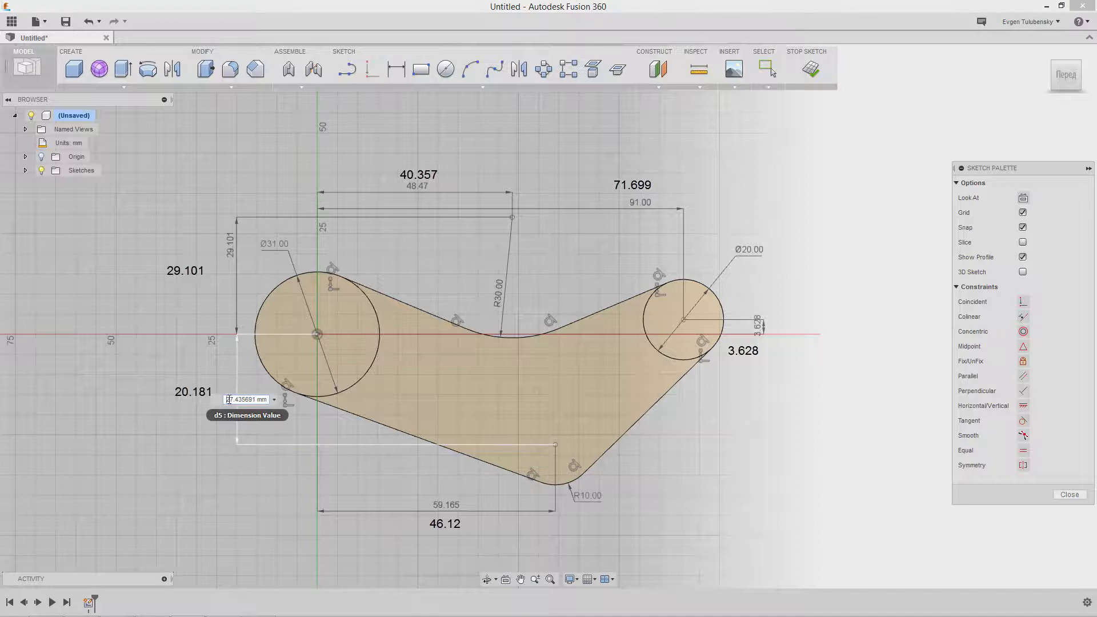
drag(243, 400, 252, 399)
text(20.181)
key(Return)
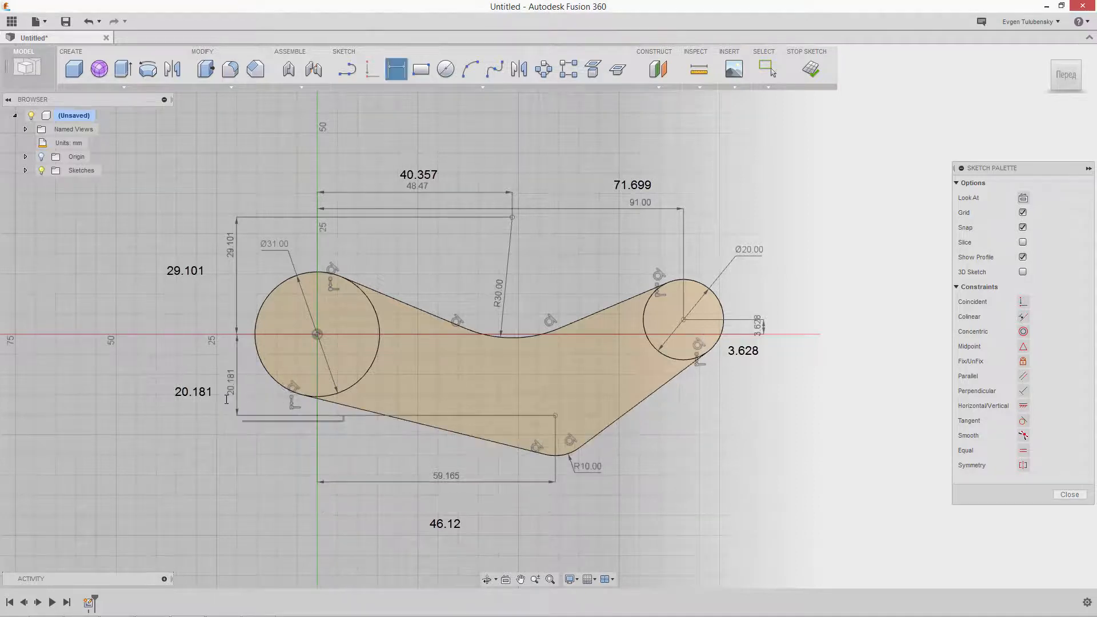
Step: Set the horizontal distances from the large circle's centre to 40.357 mm for the upper arc's centre and 71.699 mm for the small circle's centre
double_click(423, 189)
drag(437, 190, 400, 190)
text(40)
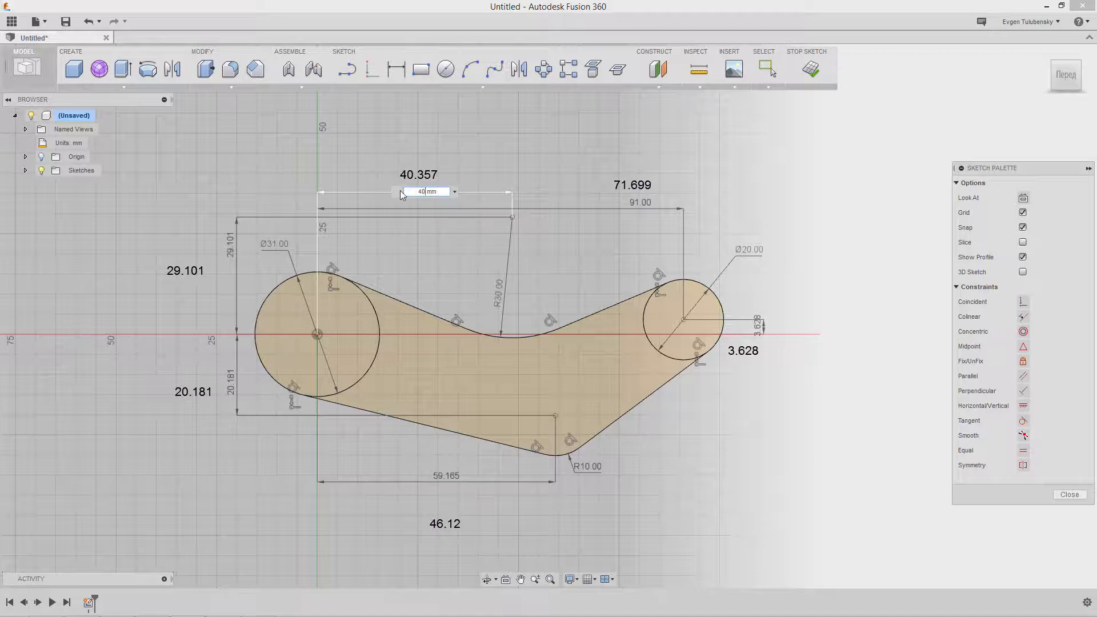
text(.357)
key(Return)
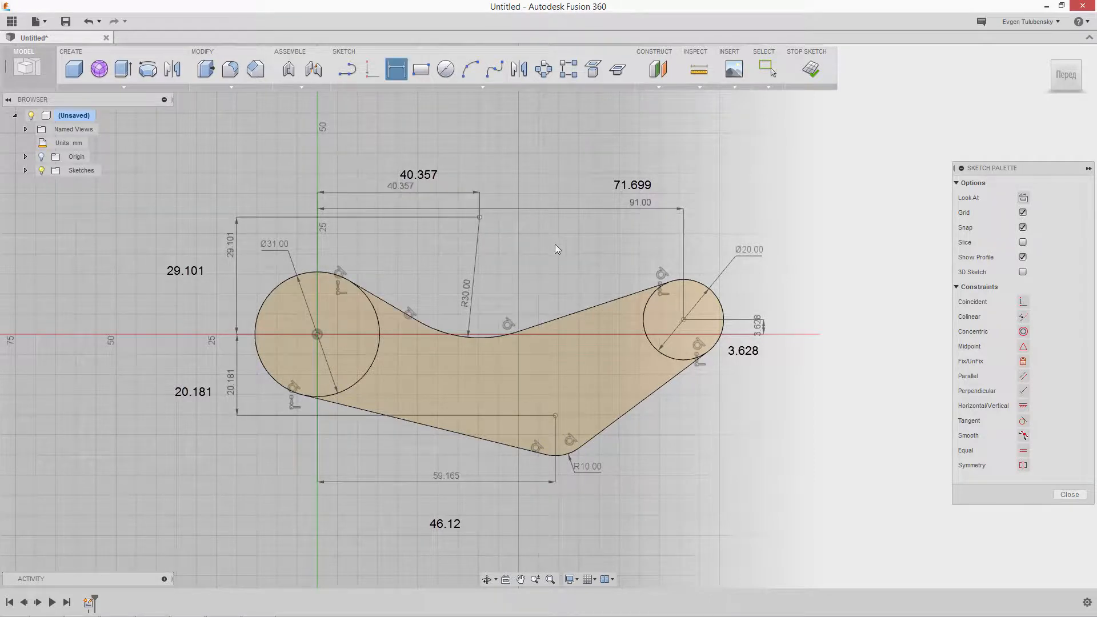
double_click(638, 205)
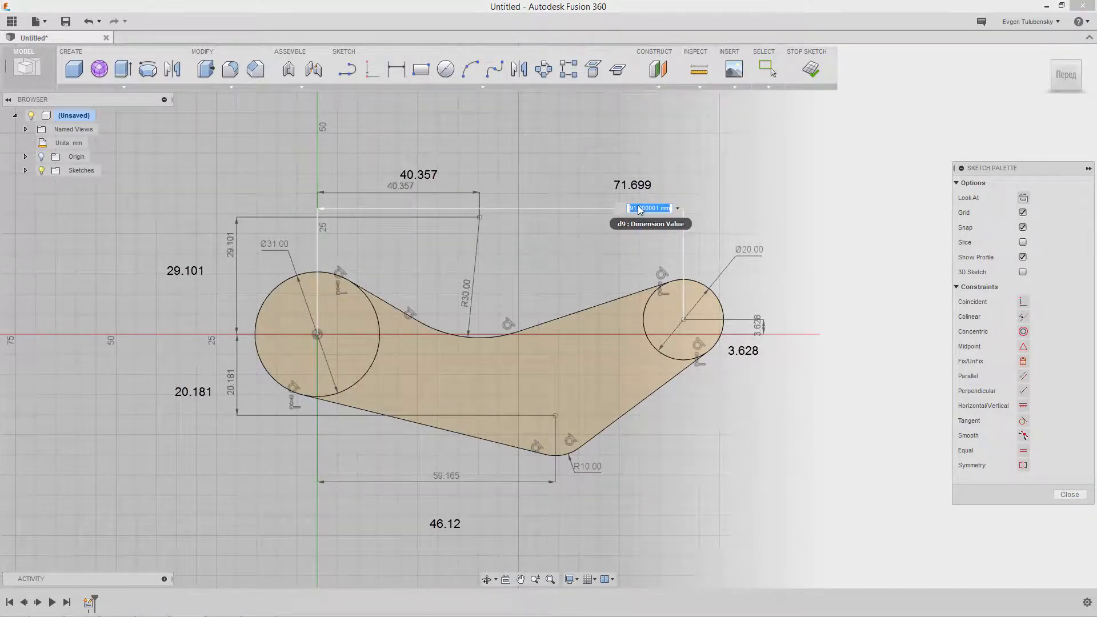
text(71.699)
key(Return)
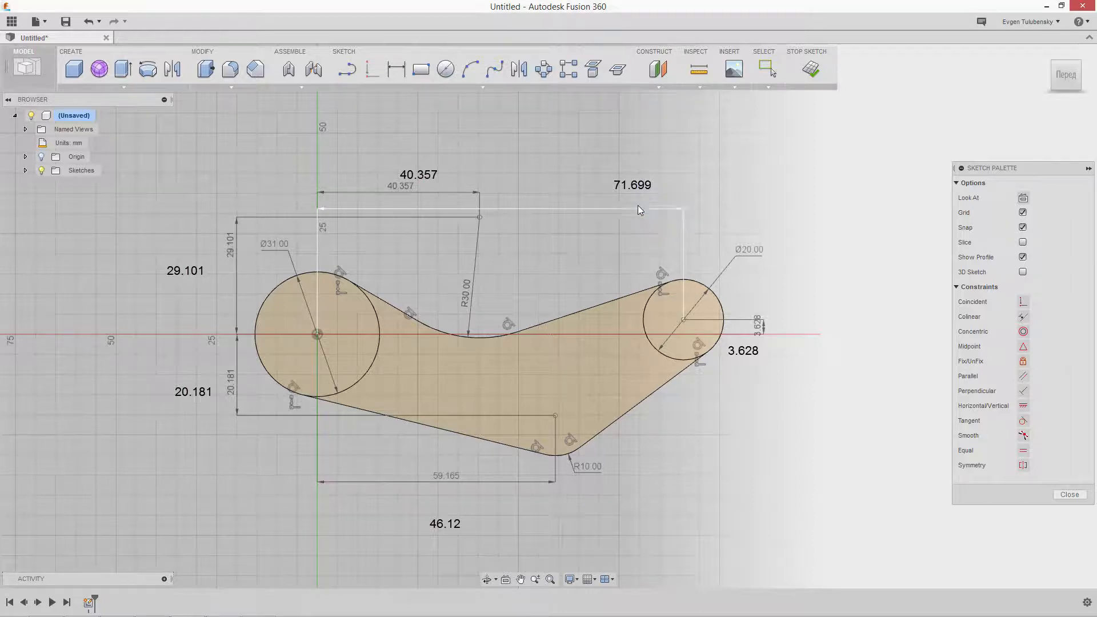
Step: Set the horizontal distance between the large circle's centre and the lower arc's centre to 46.12 mm, and finish the sketch
double_click(441, 476)
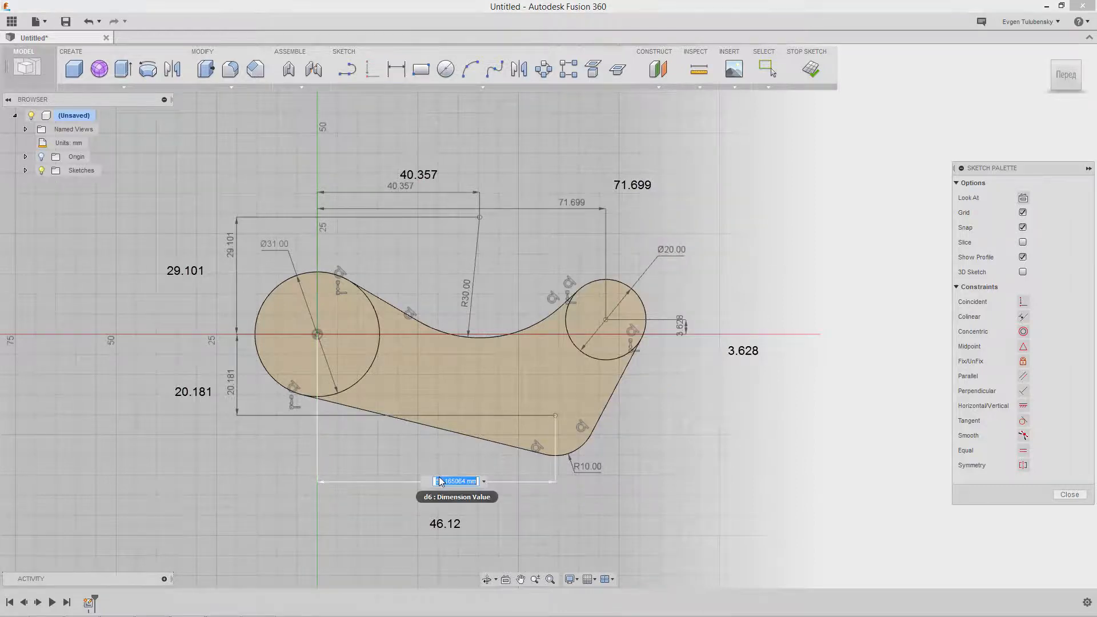
text(46.12)
key(Return)
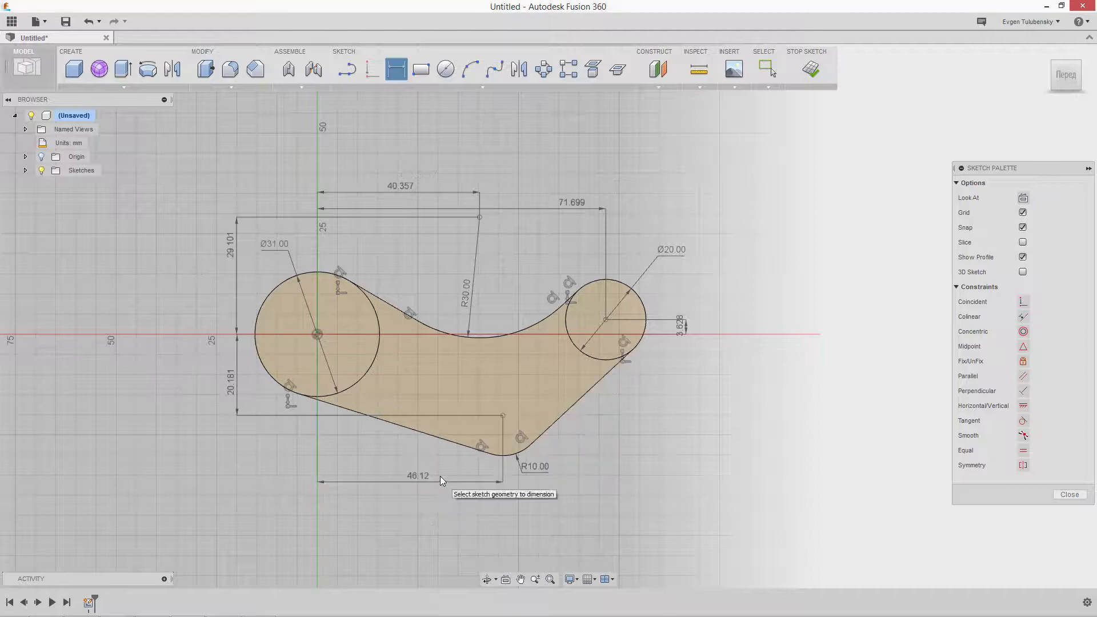
mouse_move(625, 403)
middle_down()
mouse_move(728, 376)
mouse_move(750, 410)
middle_up()
scroll(727, 375, up, 3)
scroll(728, 376, down, 1)
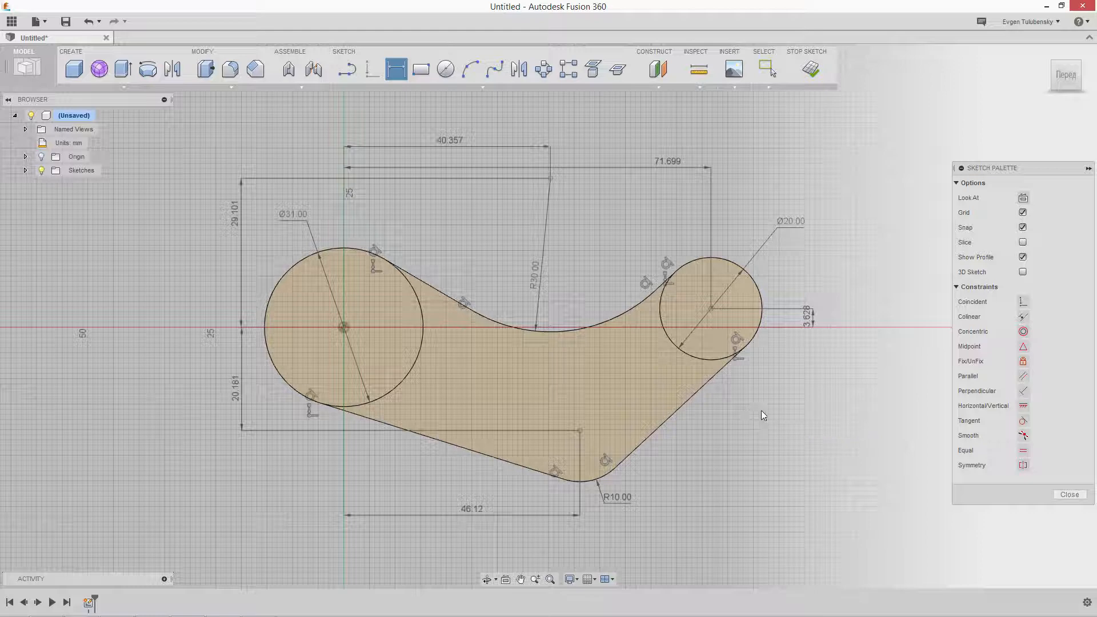
click(814, 72)
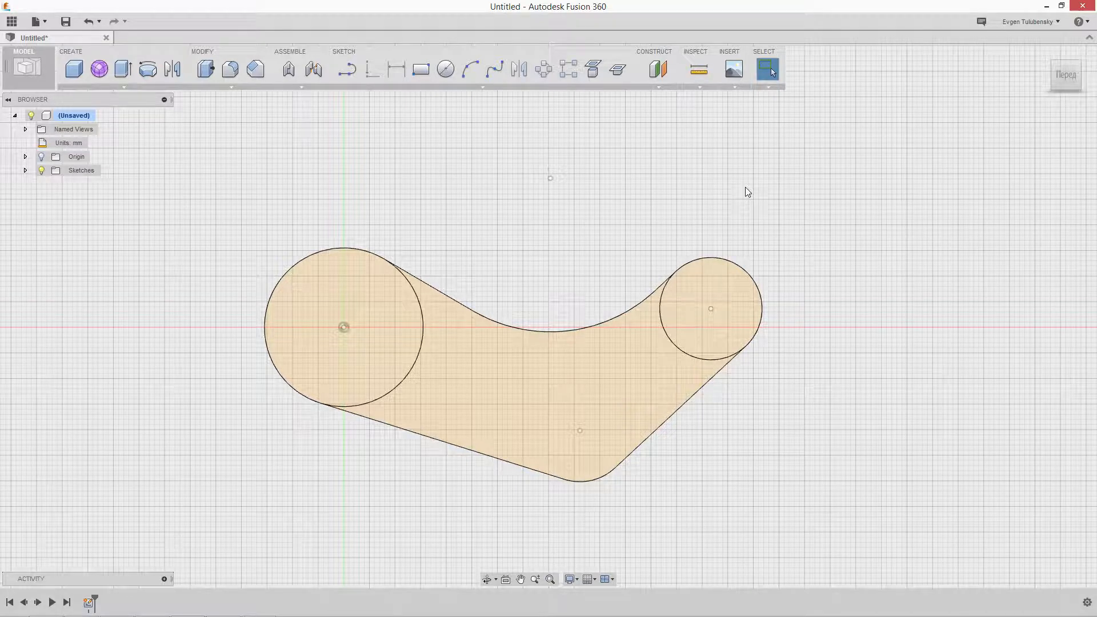
Step: Use Press Pull on both circles and the profile between them to extrude a new body 48 mm to one side
click(234, 88)
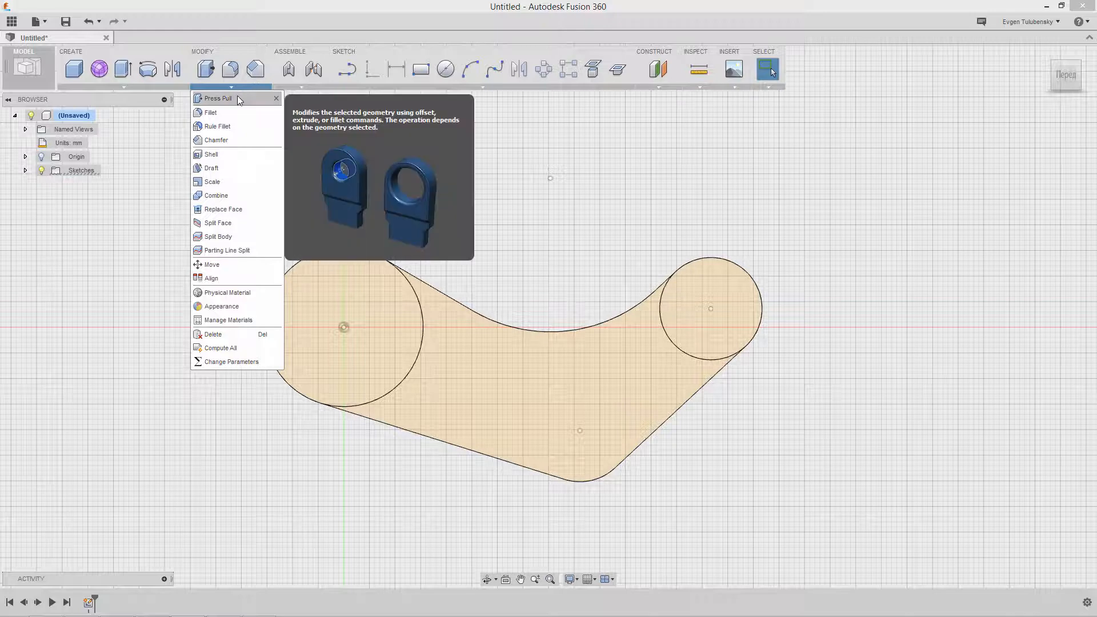
click(239, 99)
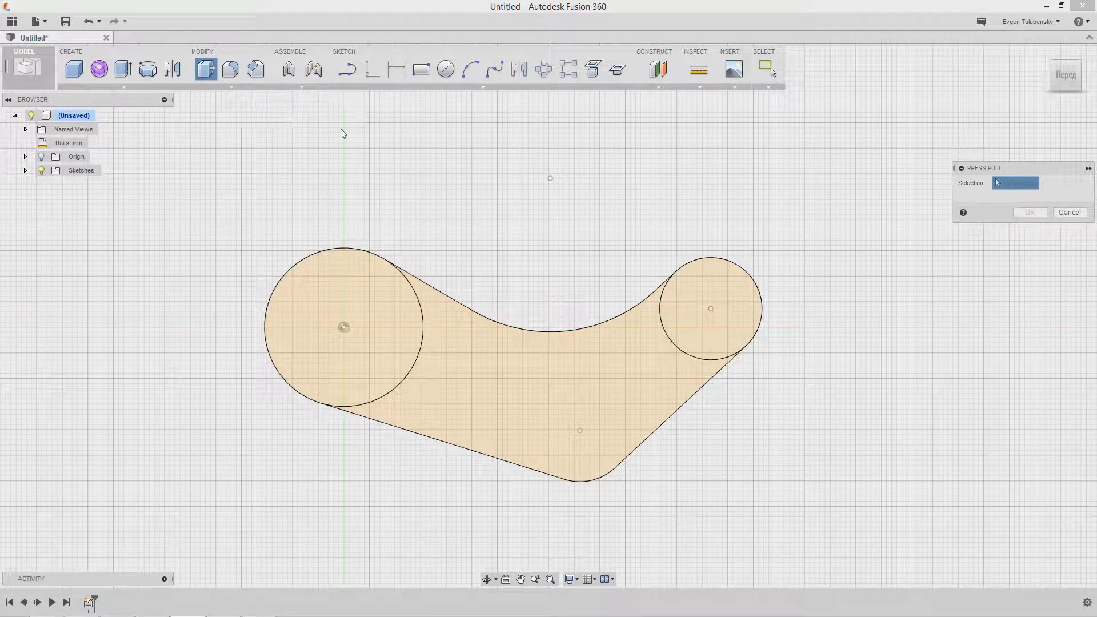
click(394, 356)
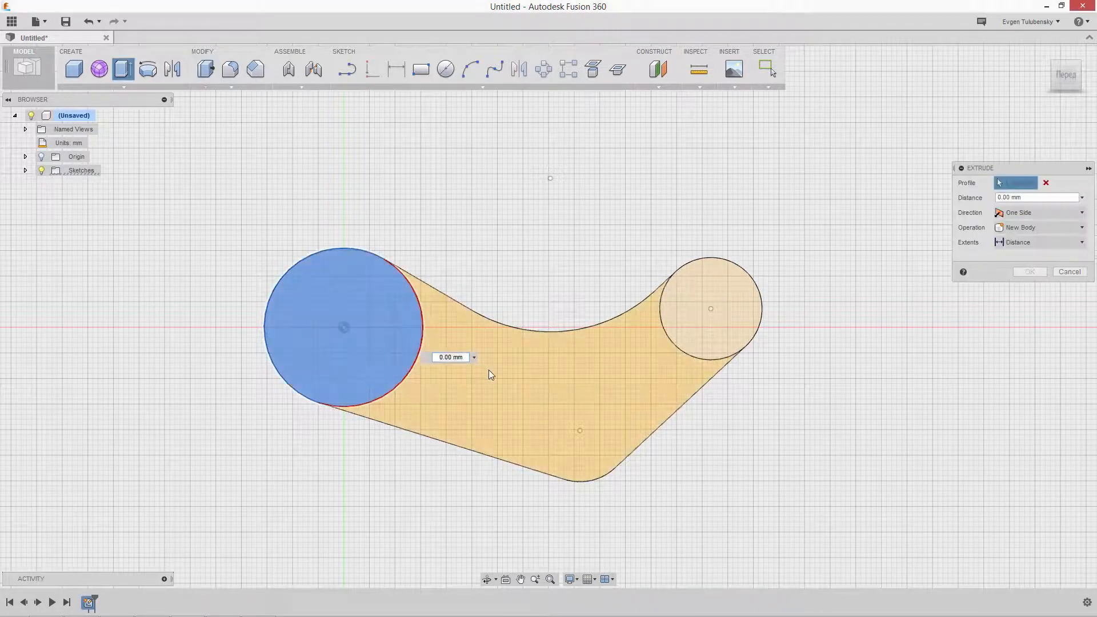
click(489, 374)
click(705, 340)
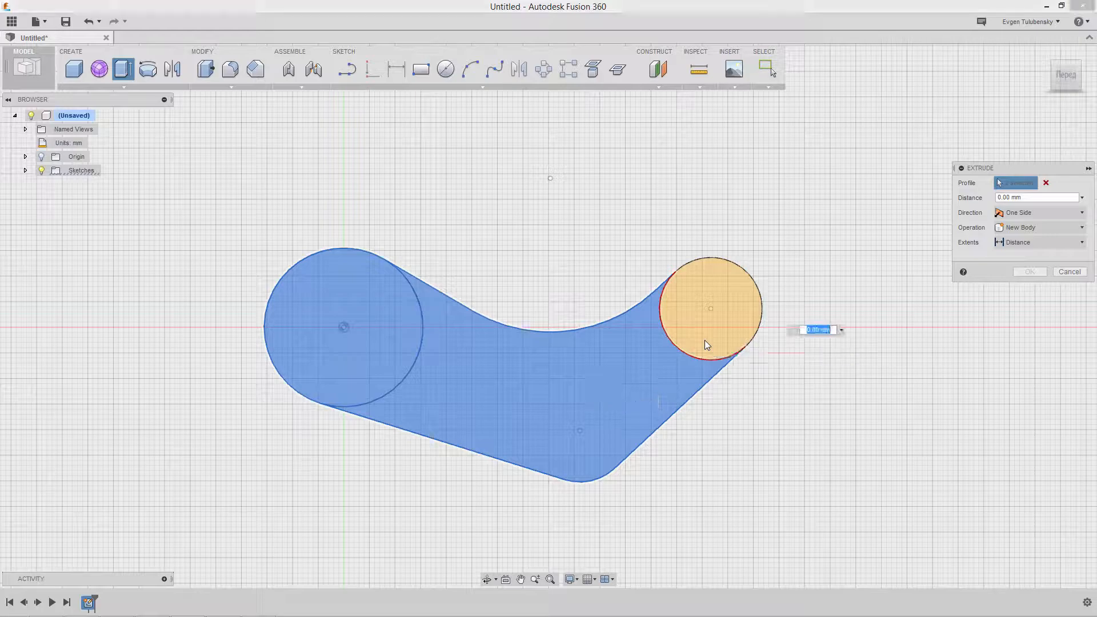
shift+middle_drag(795, 278, 769, 316)
middle_drag(710, 264, 746, 247)
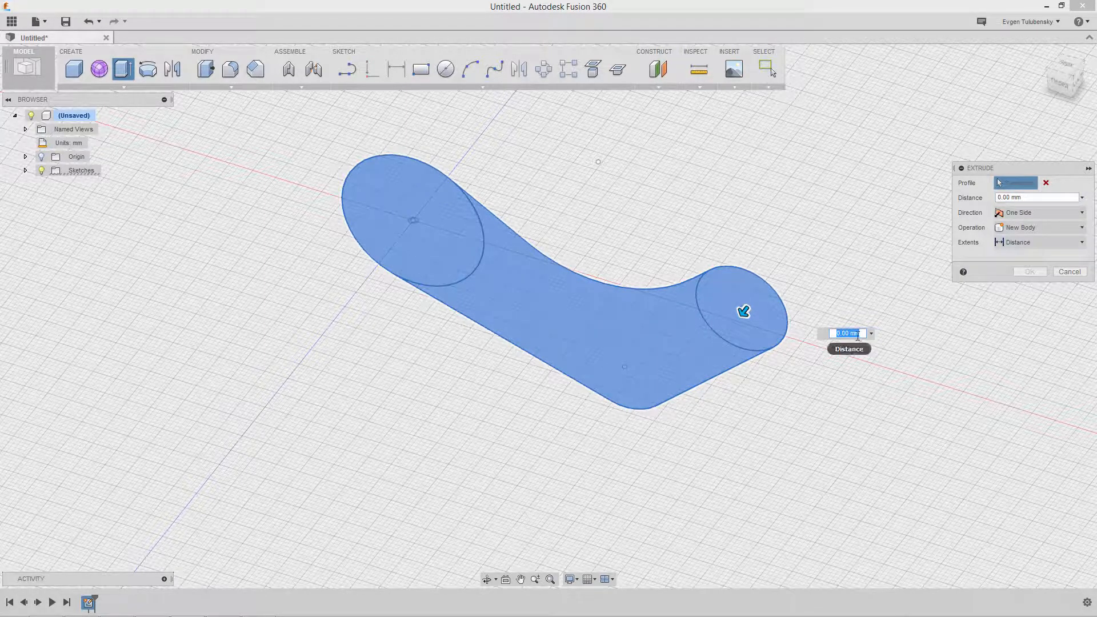
text(48)
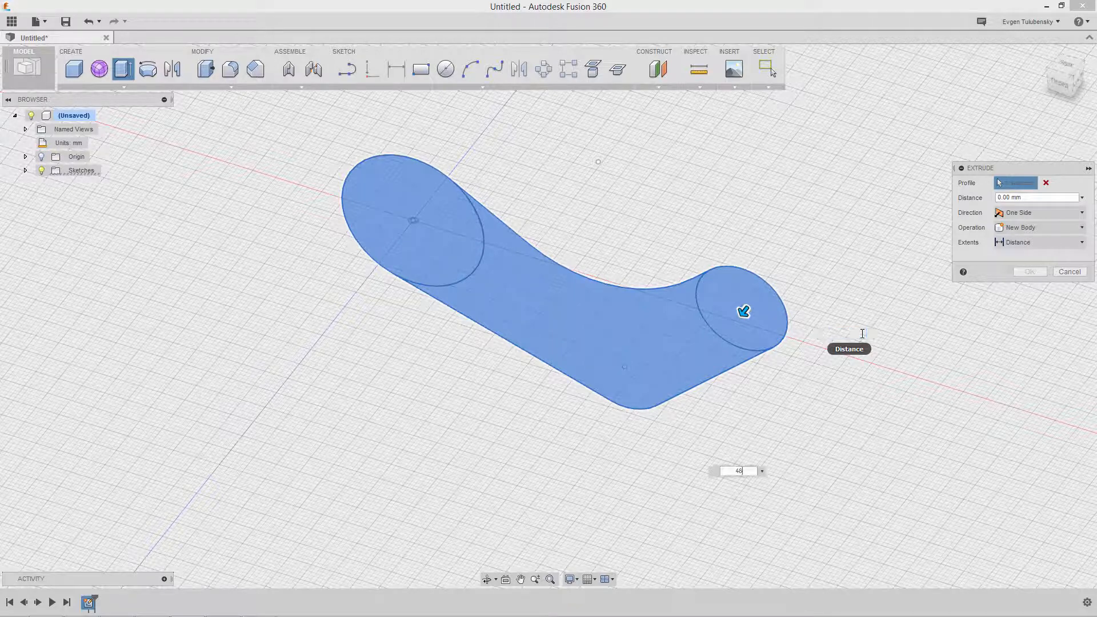
text(.)
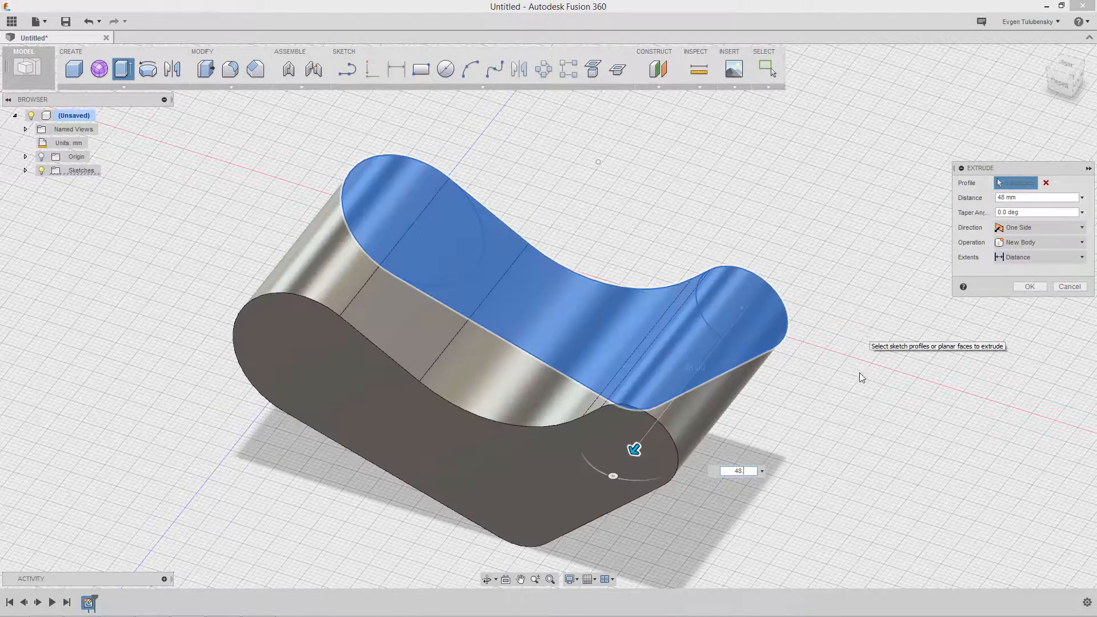
click(1011, 198)
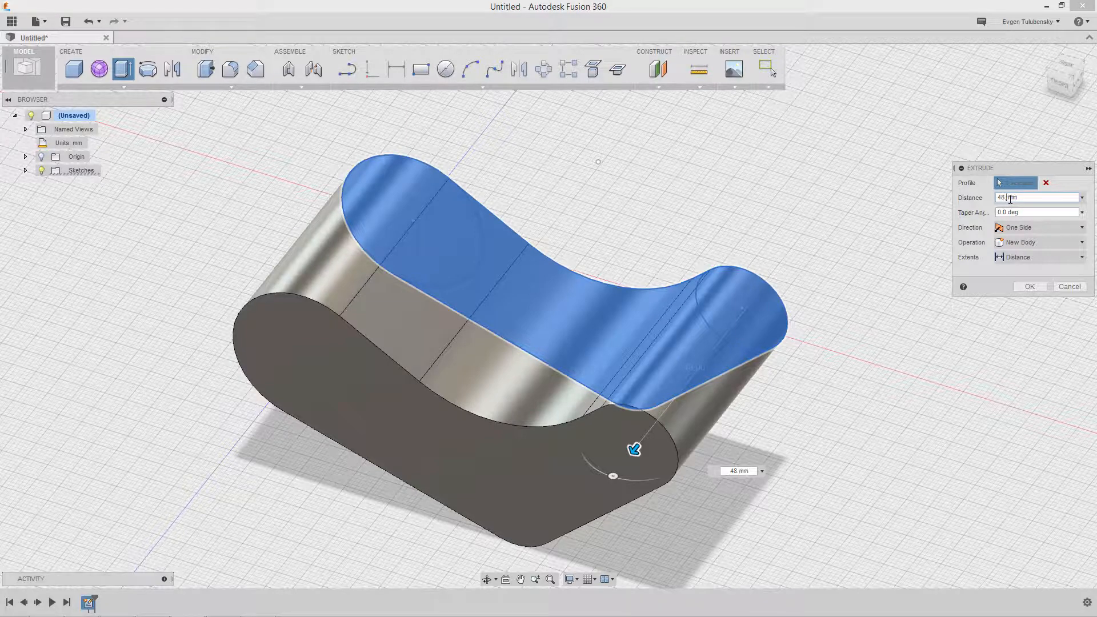
key(Return)
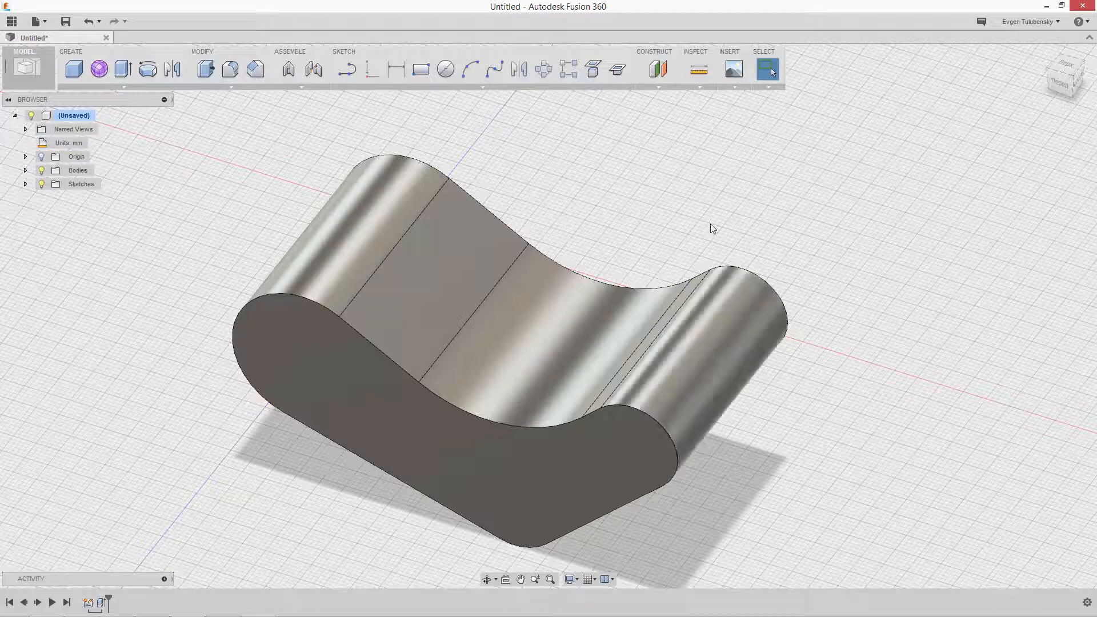
Step: Create a new sketch on the extruded lever body's flat front face
middle_drag(712, 224, 760, 188)
shift+middle_drag(826, 436, 828, 420)
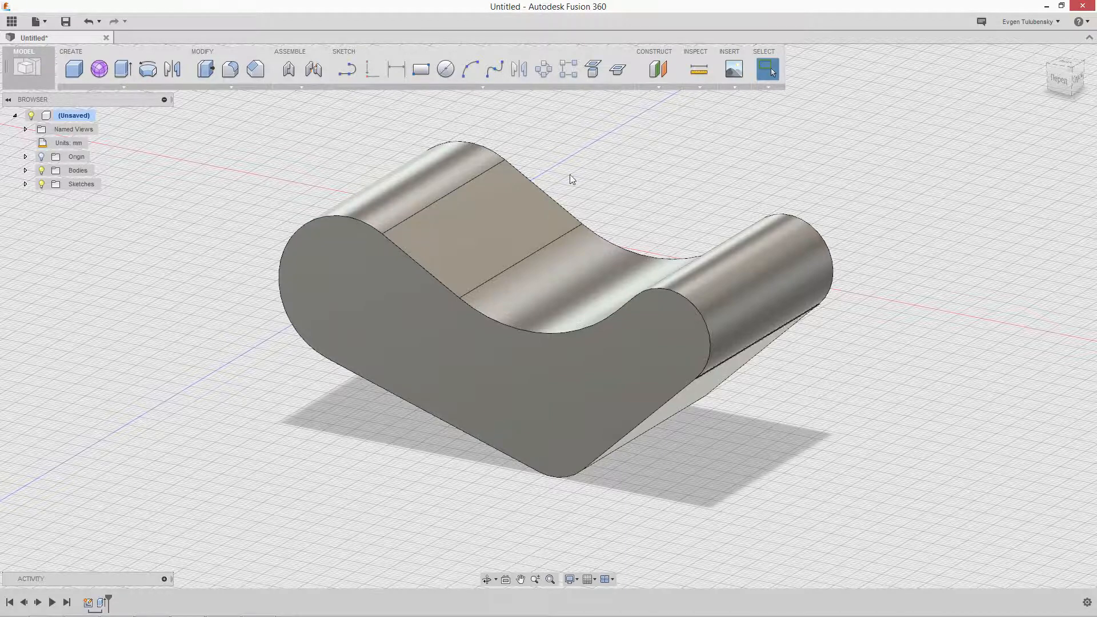
click(457, 87)
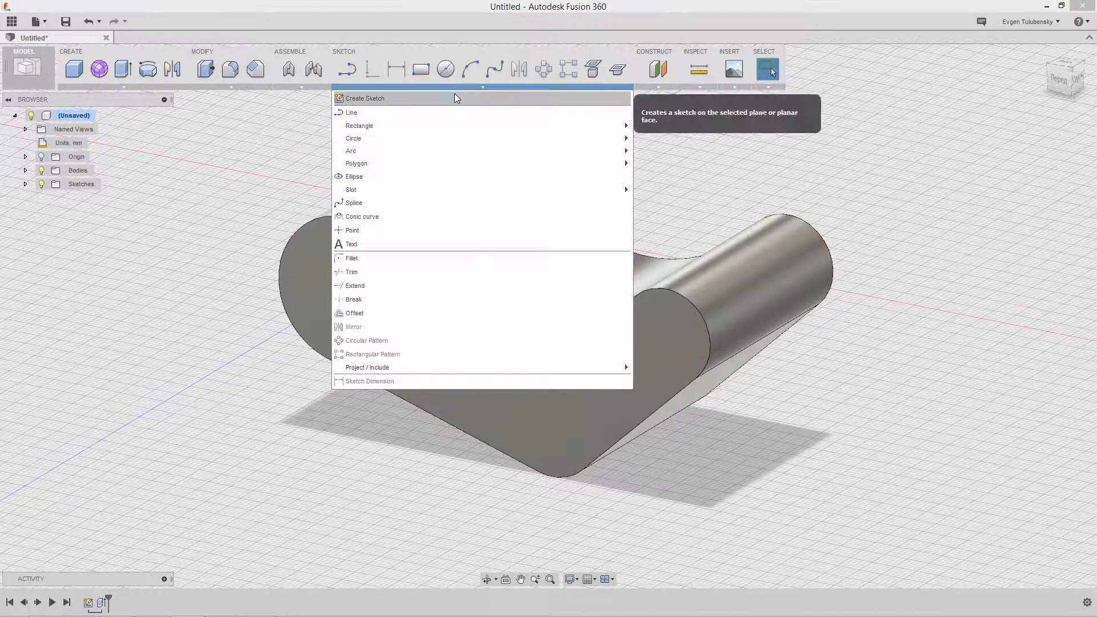
click(455, 97)
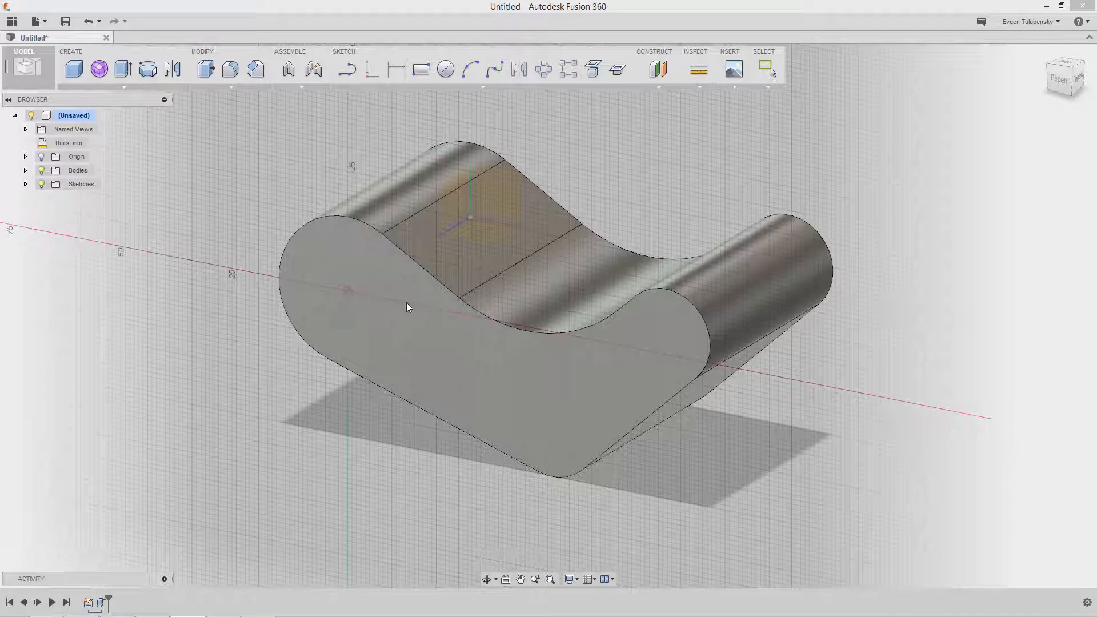
click(444, 356)
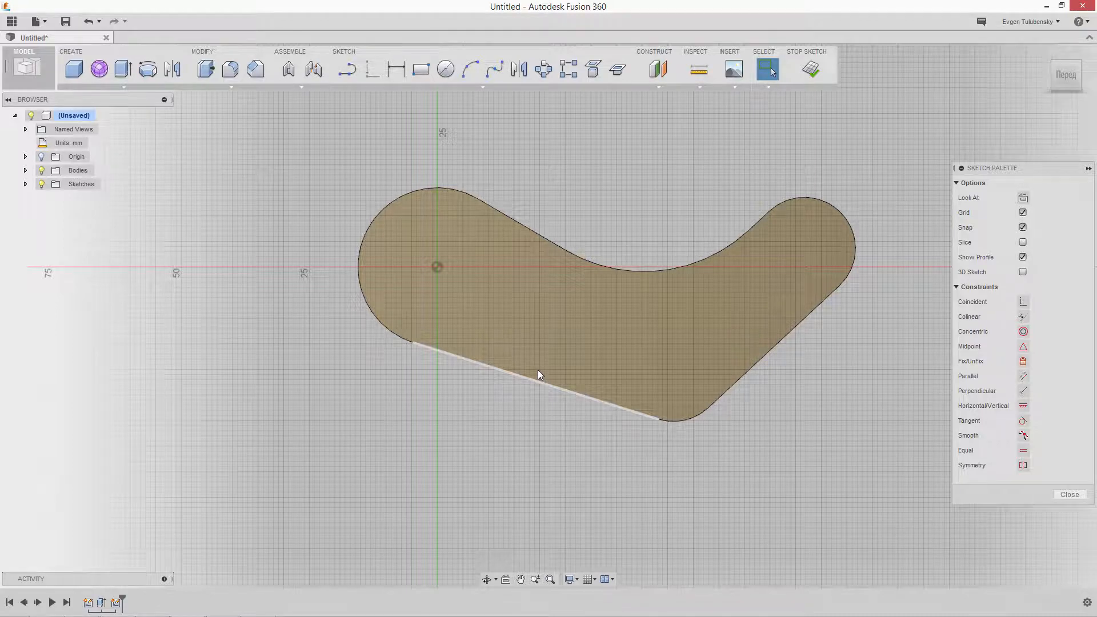
middle_drag(880, 310, 820, 339)
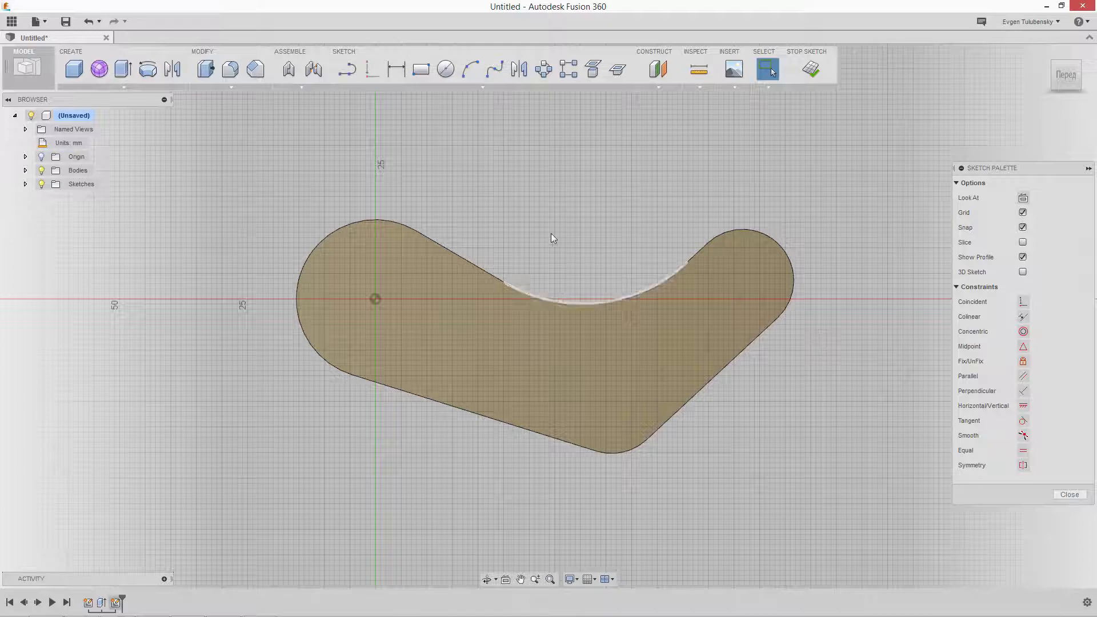
Step: Sketch a center-diameter circle about 10 mm in diameter at the centre of the lever's large rounded end
click(448, 73)
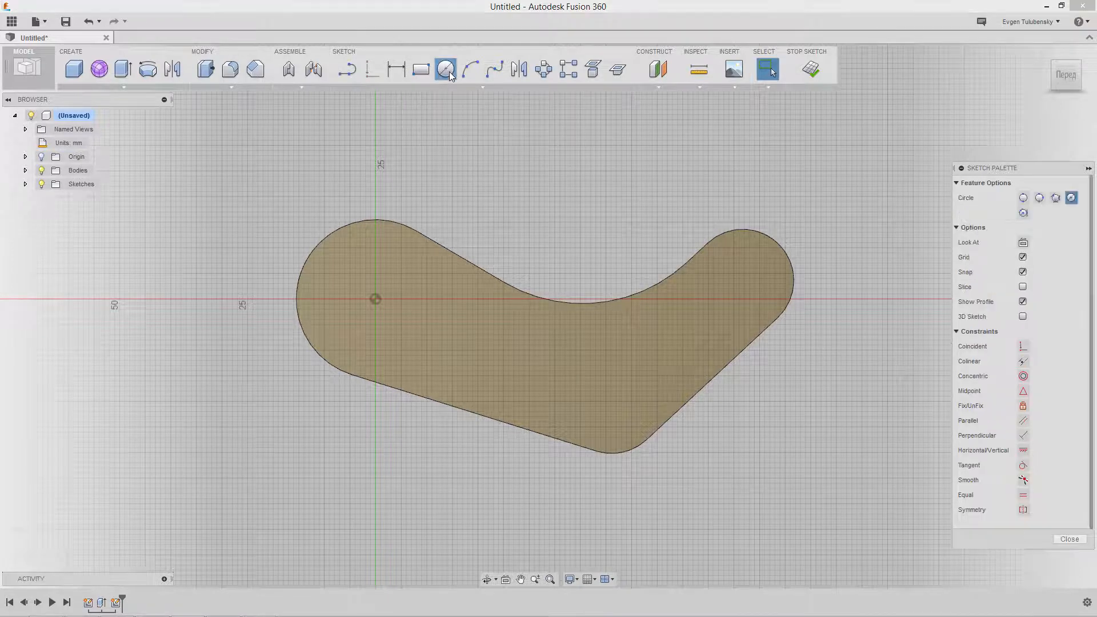
click(375, 298)
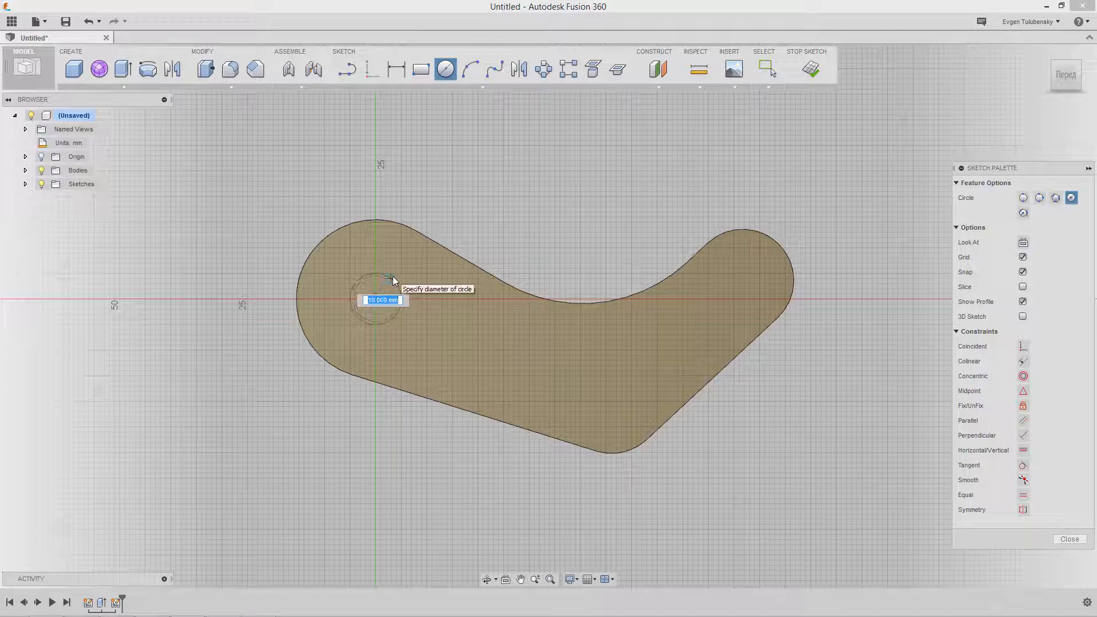
click(392, 276)
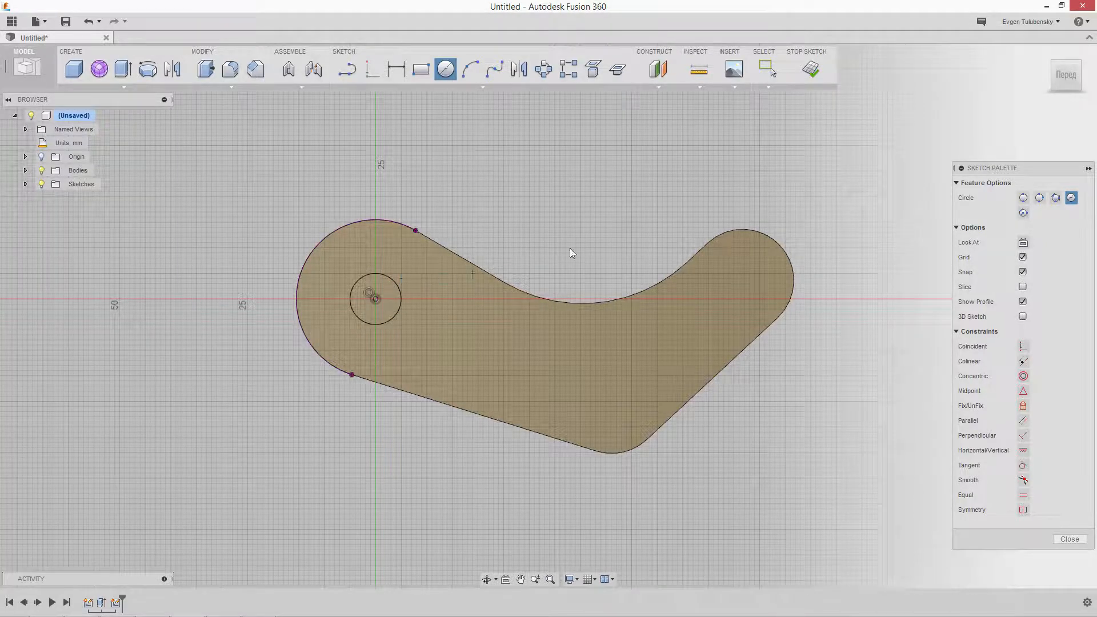
right_click(590, 232)
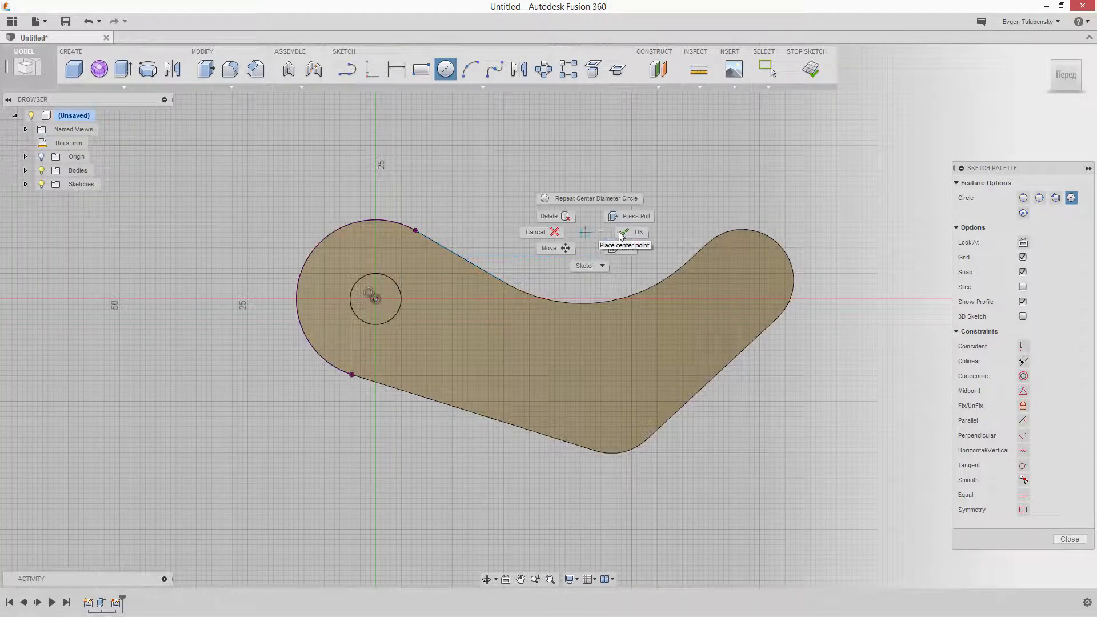
click(628, 239)
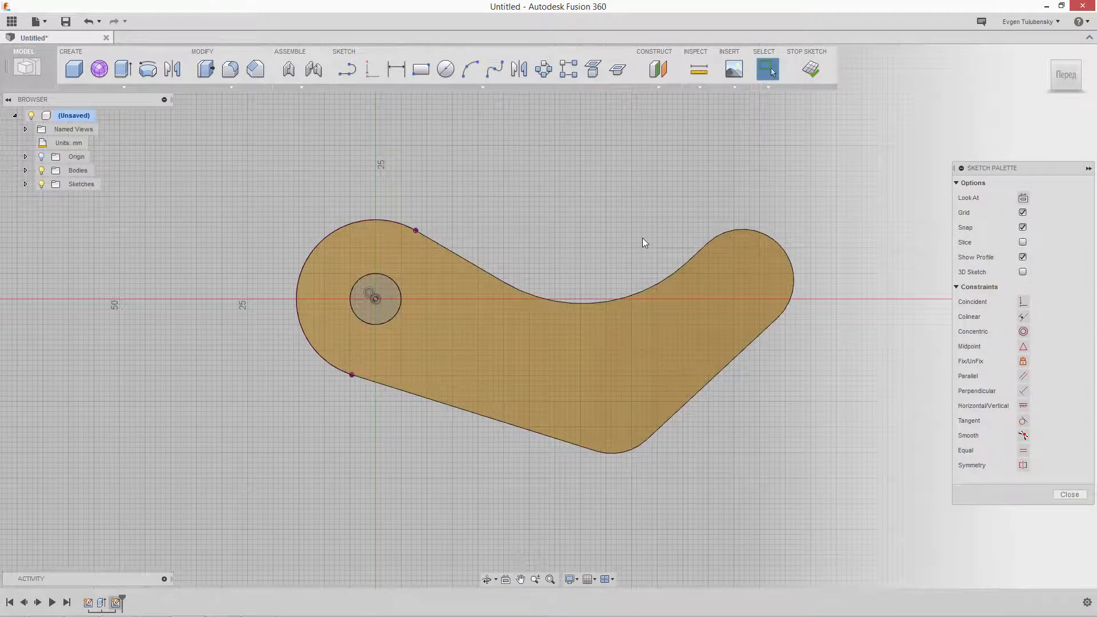
Step: Sketch an 8 mm diameter circle concentric with the lever's lower rounded corner on the front face
click(445, 69)
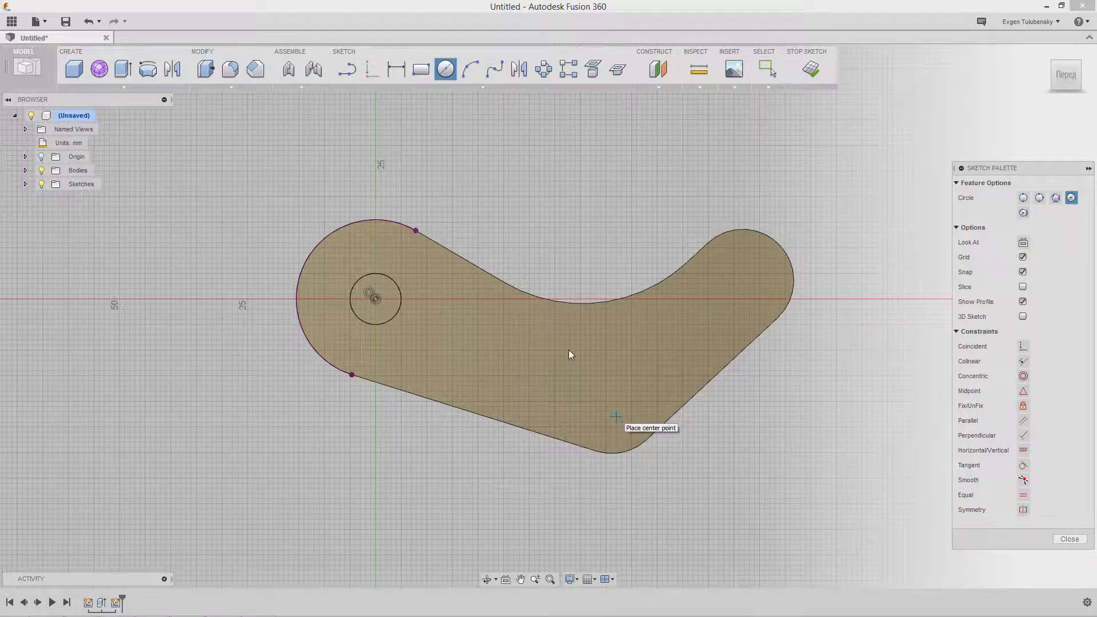
click(614, 400)
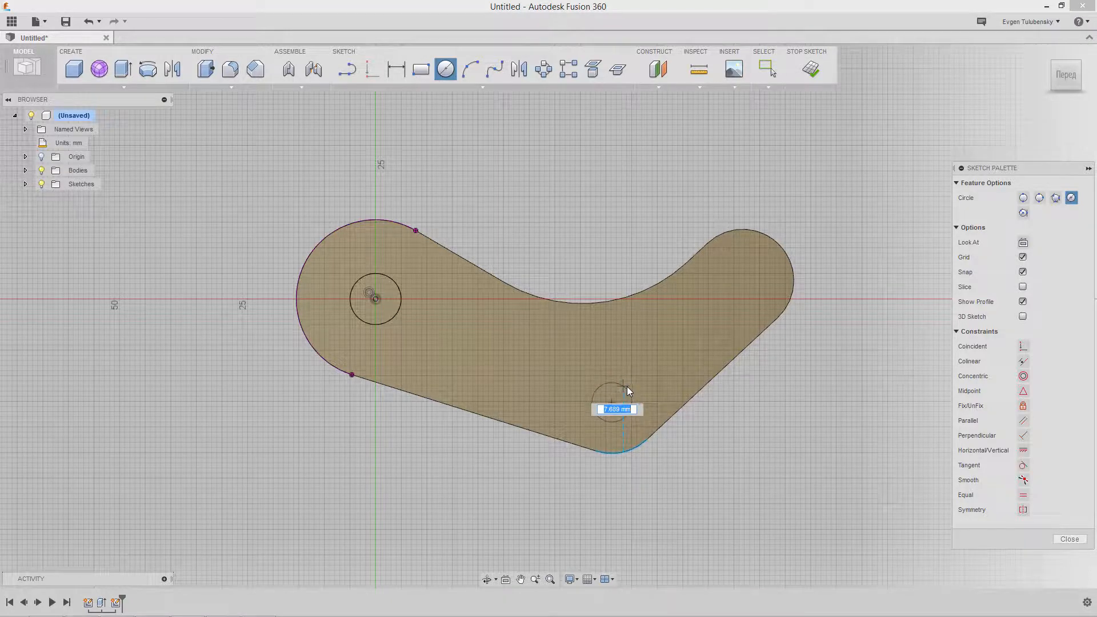
text(8)
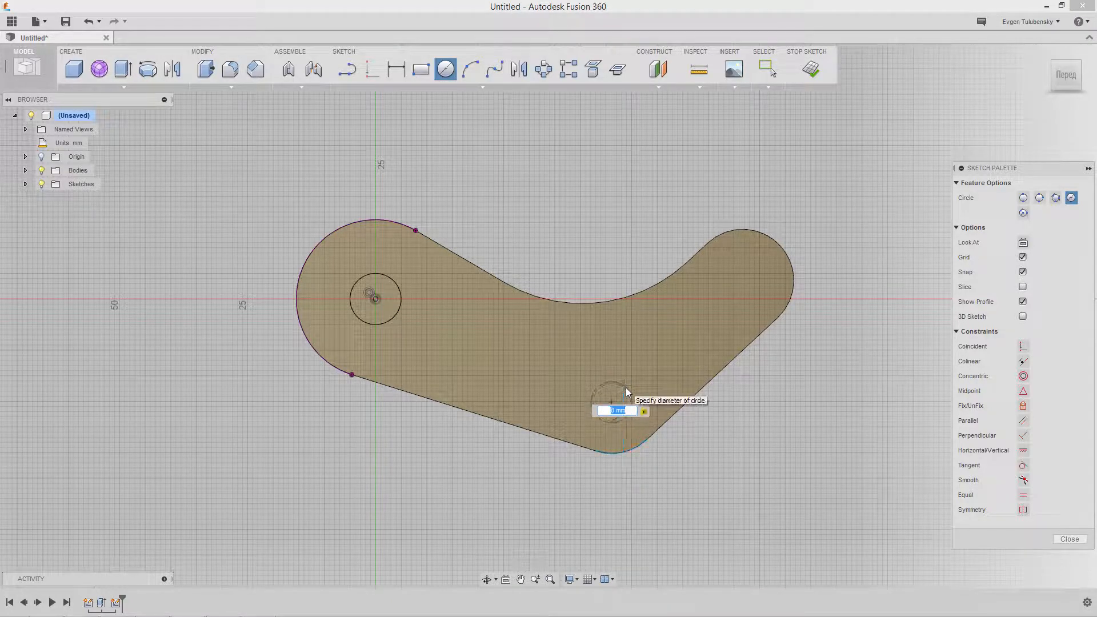
key(Return)
key(Escape)
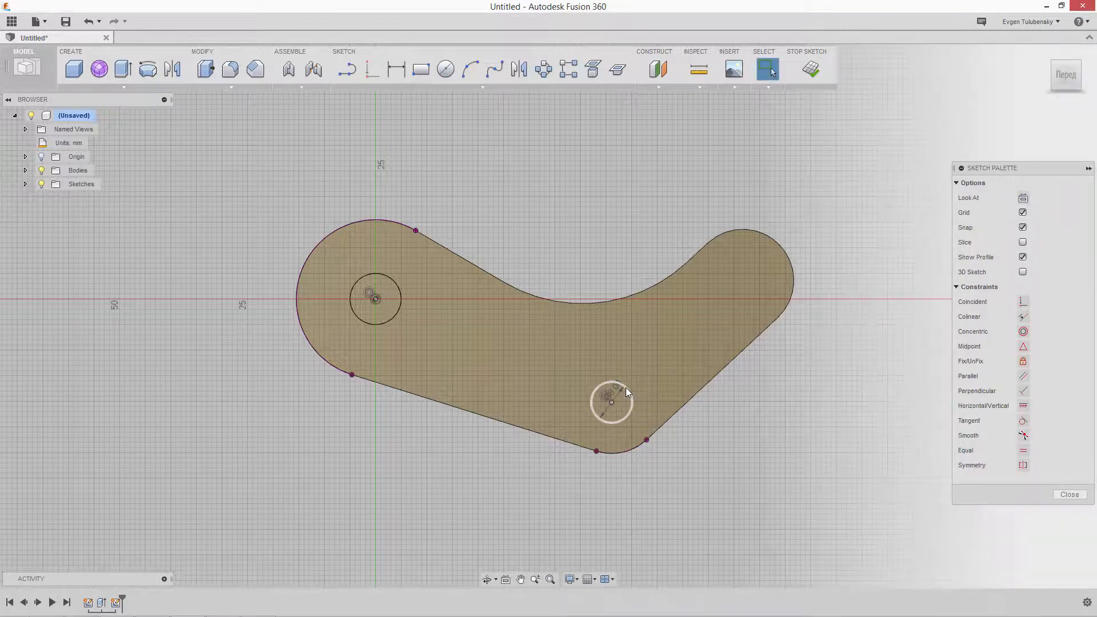
Step: Sketch an 8 mm diameter circle at the centre of the lever's small rounded end, and finish the sketch
click(446, 69)
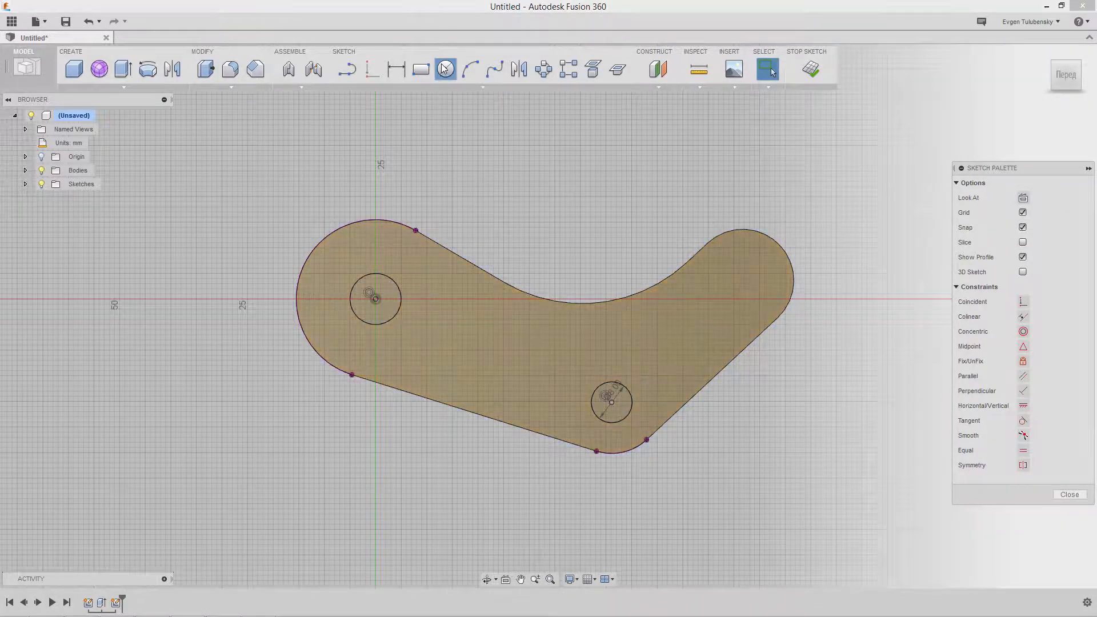
click(742, 279)
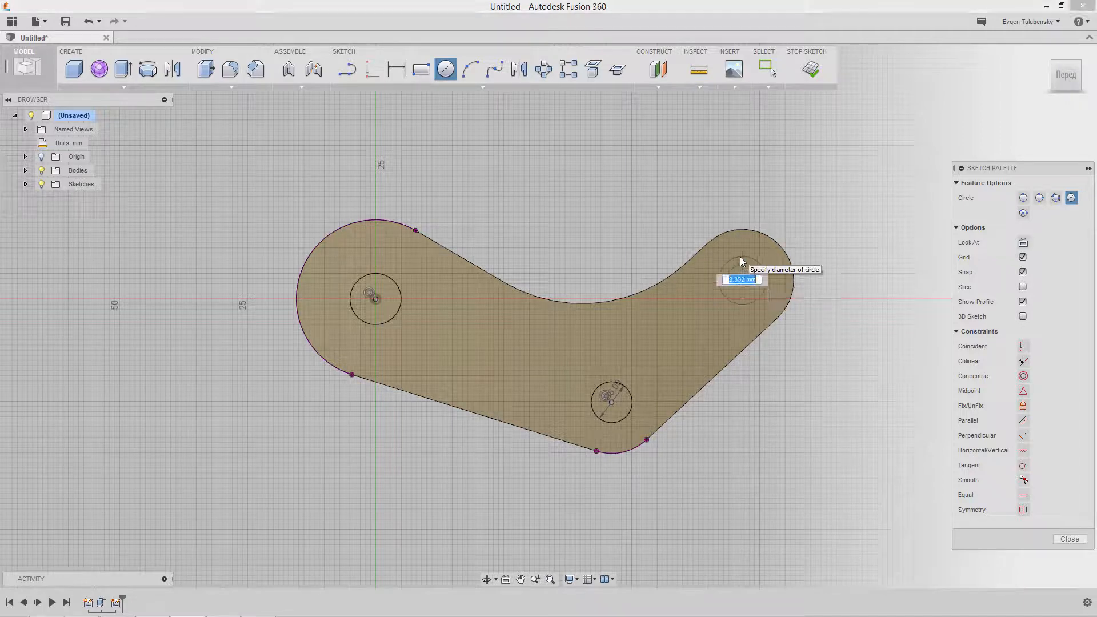
text(8)
key(Return)
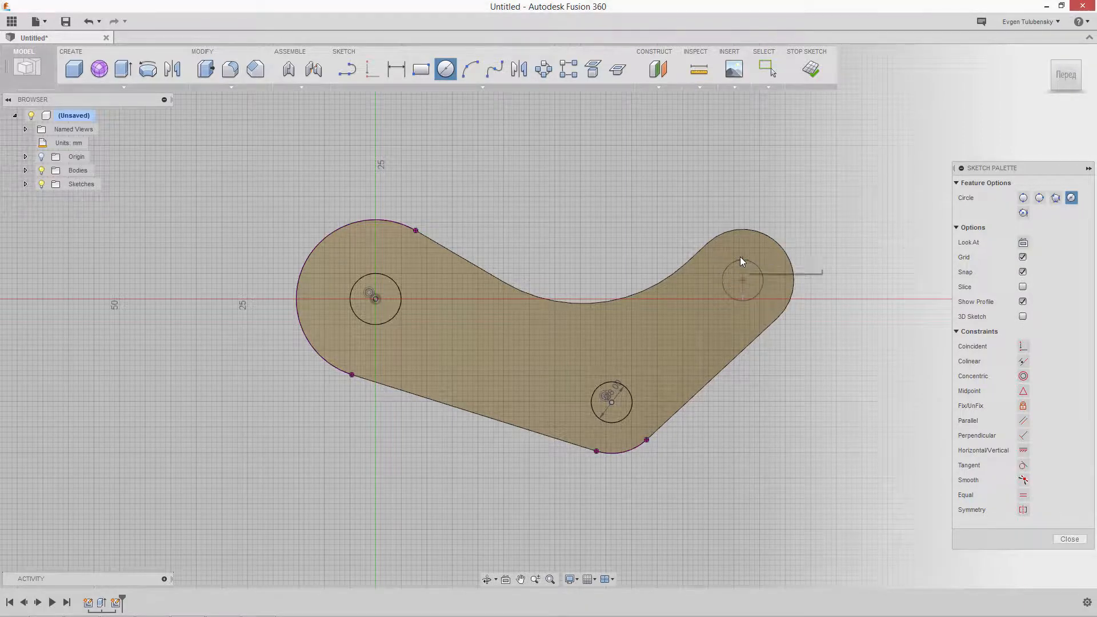
key(Escape)
right_click(636, 190)
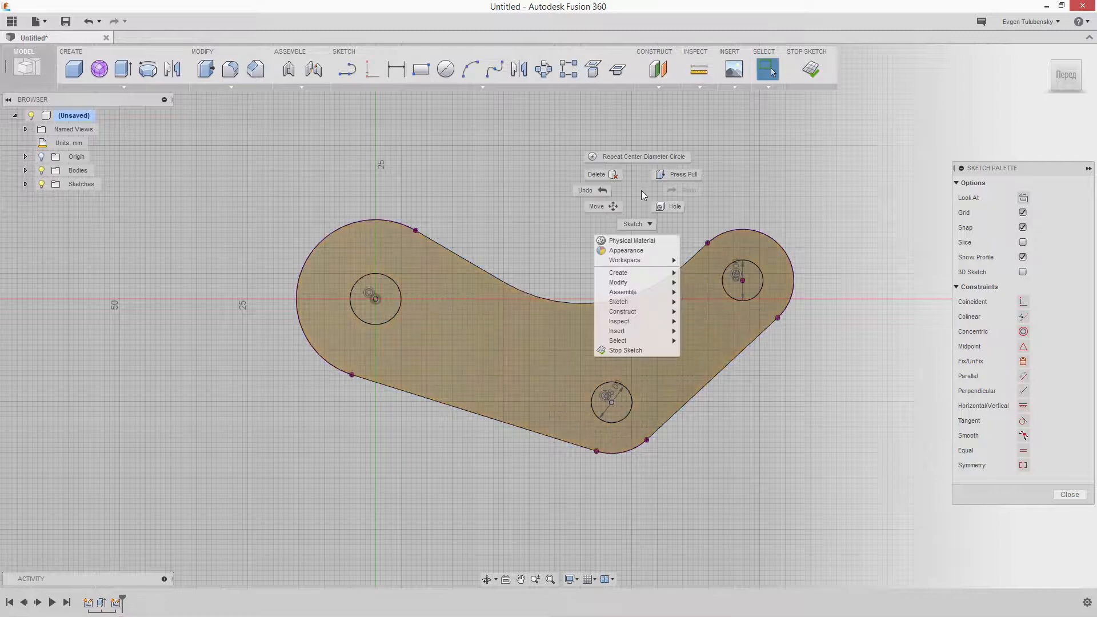
click(638, 241)
middle_drag(637, 241, 597, 205)
scroll(595, 239, up, 2)
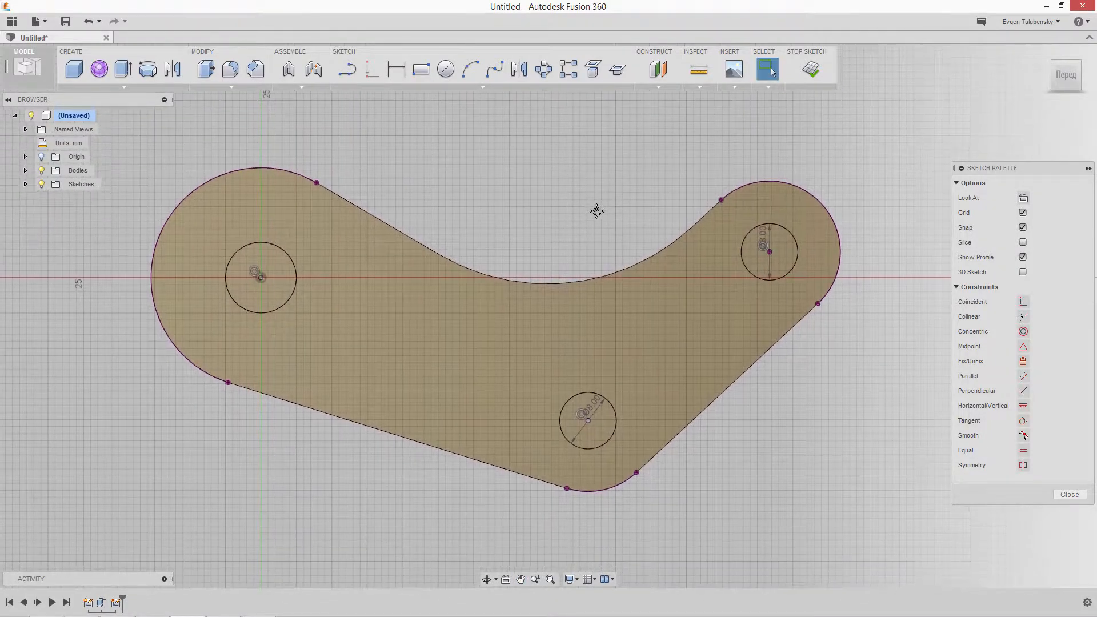
click(811, 69)
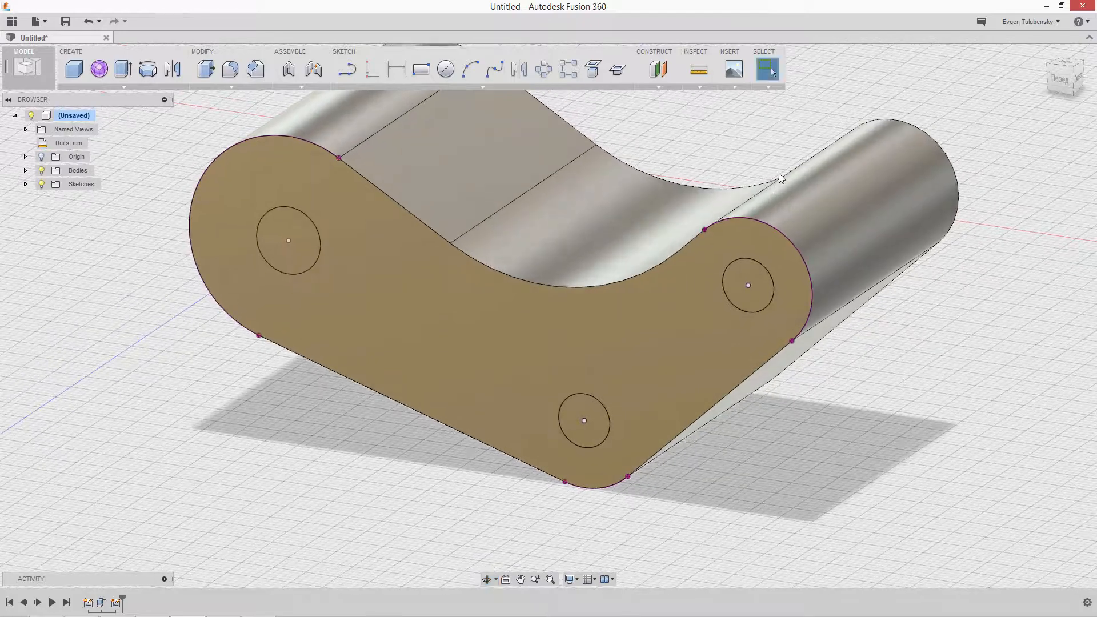
Step: Use Press Pull on the three front-face circles to cut holes through the lever, with direction Two Side and extents All
scroll(779, 173, down, 1)
scroll(778, 153, up, 1)
middle_drag(778, 153, 741, 224)
scroll(741, 224, down, 2)
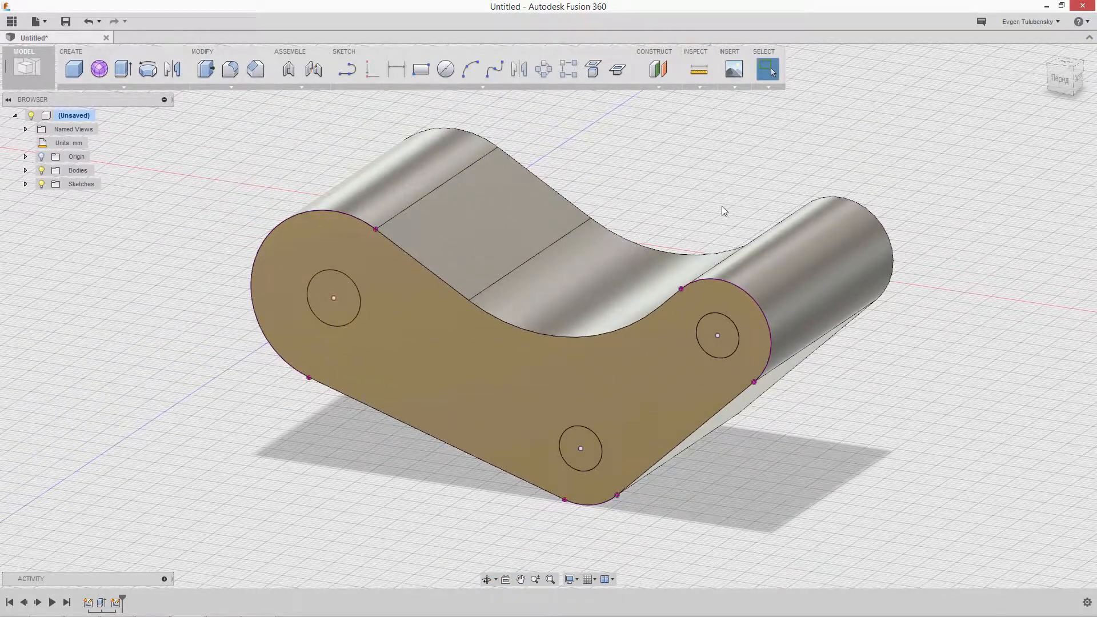
click(232, 88)
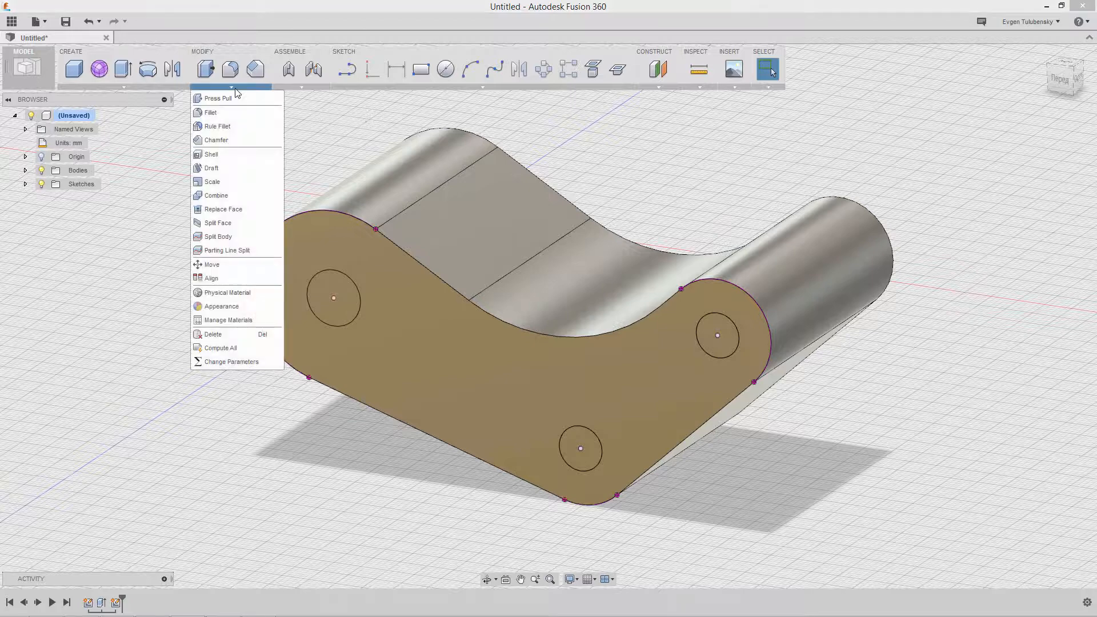
click(235, 97)
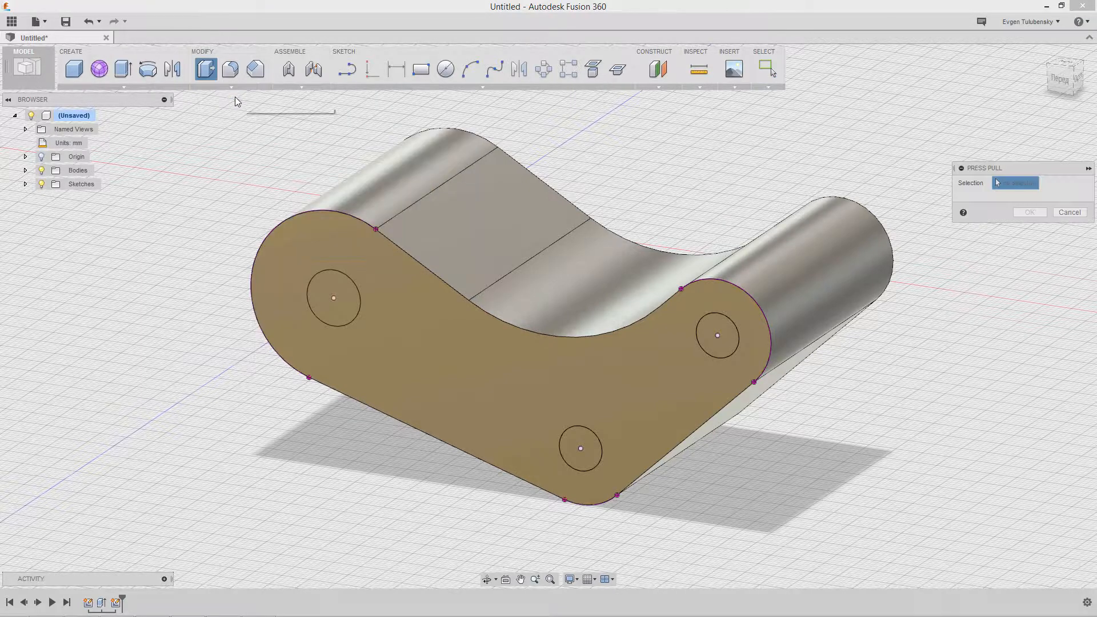
click(345, 301)
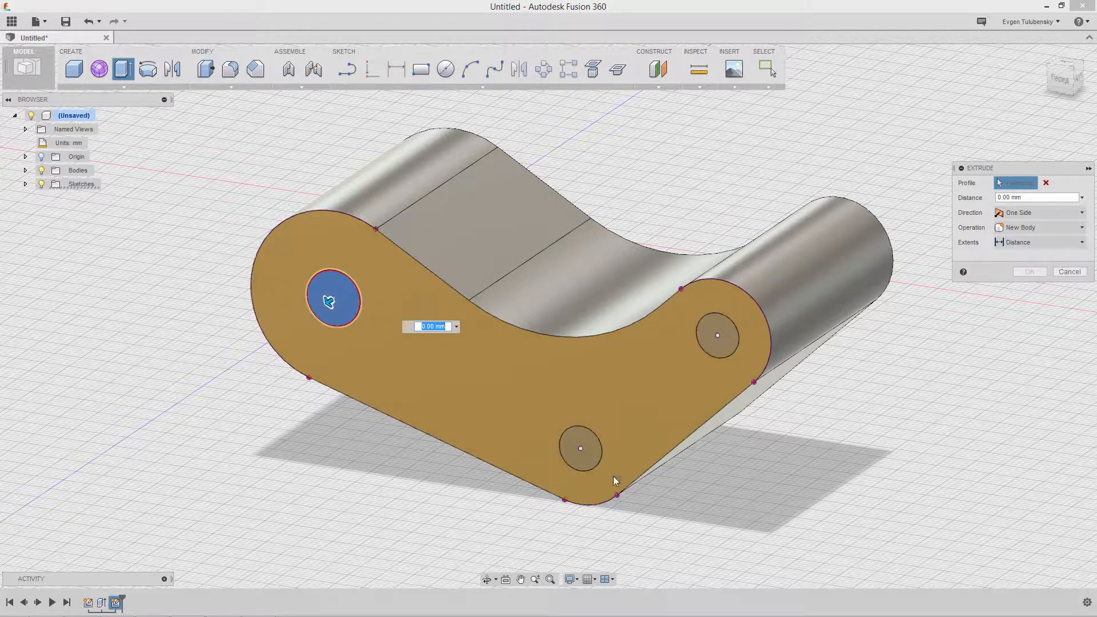
click(593, 454)
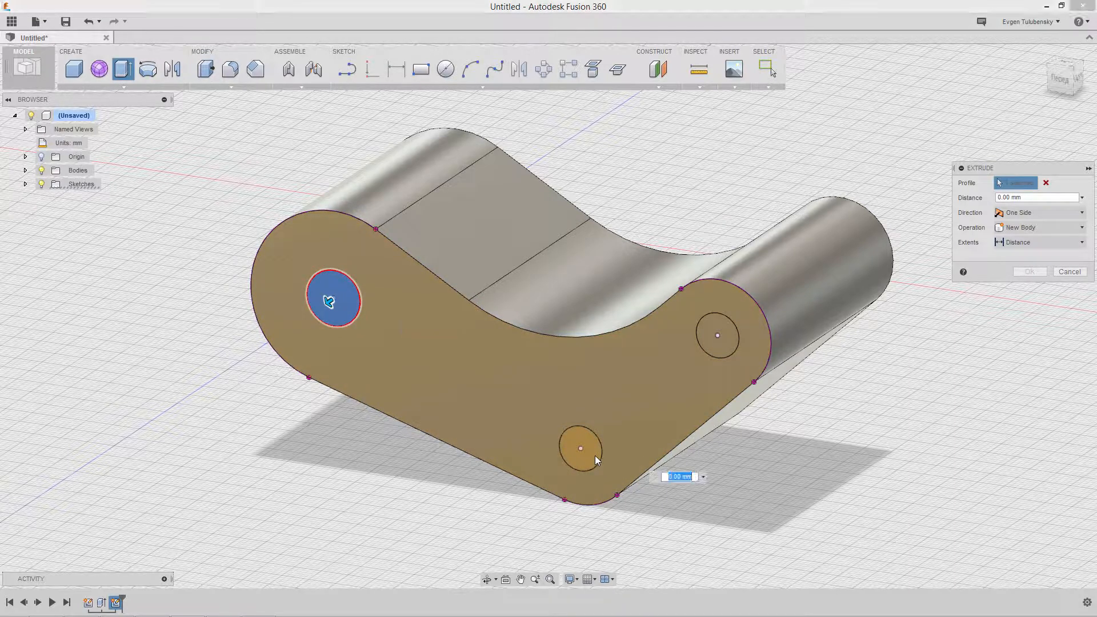
click(718, 341)
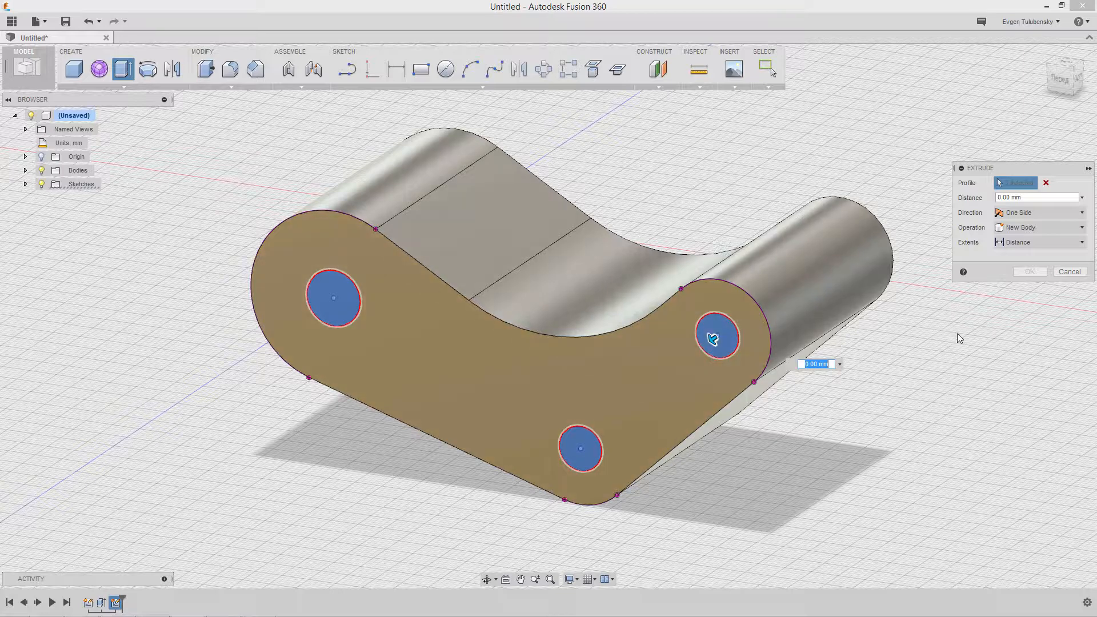
click(1079, 228)
click(1073, 249)
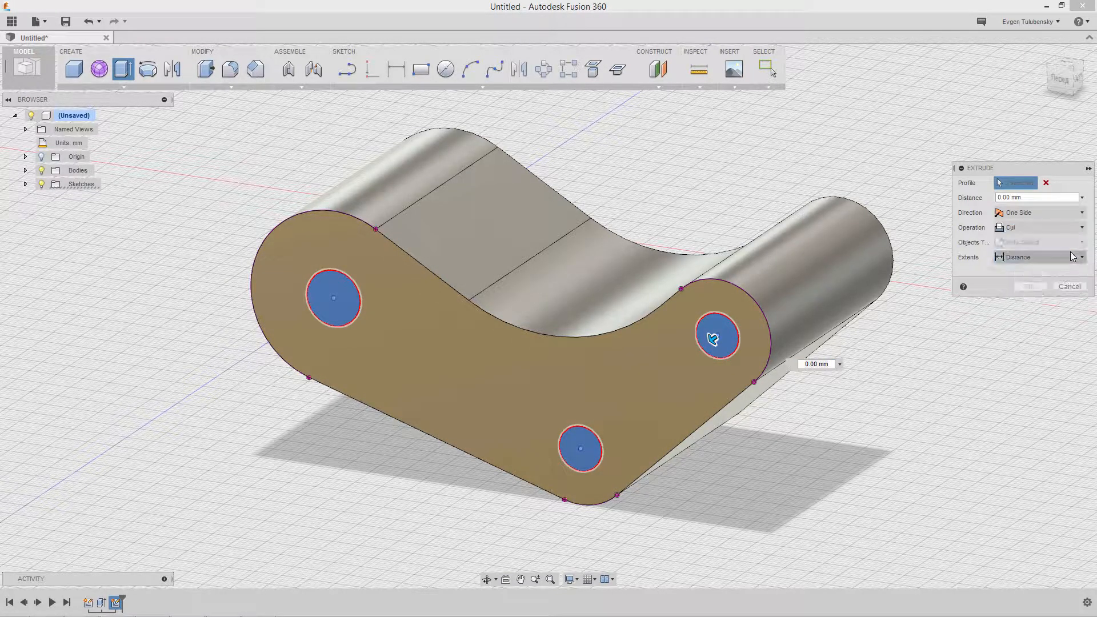
click(1074, 220)
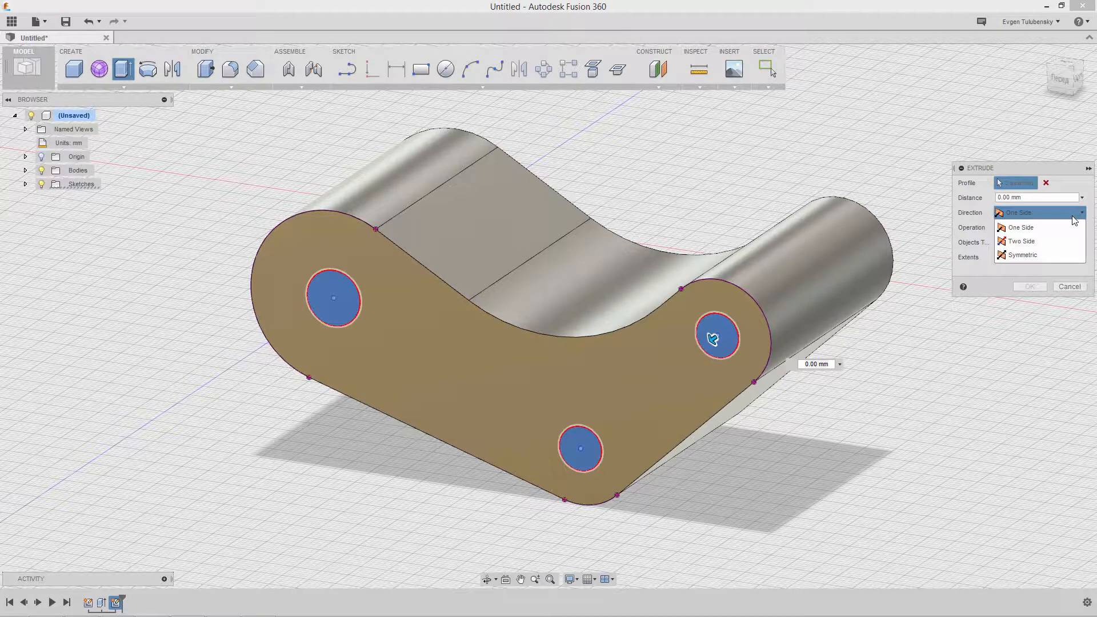
click(1074, 220)
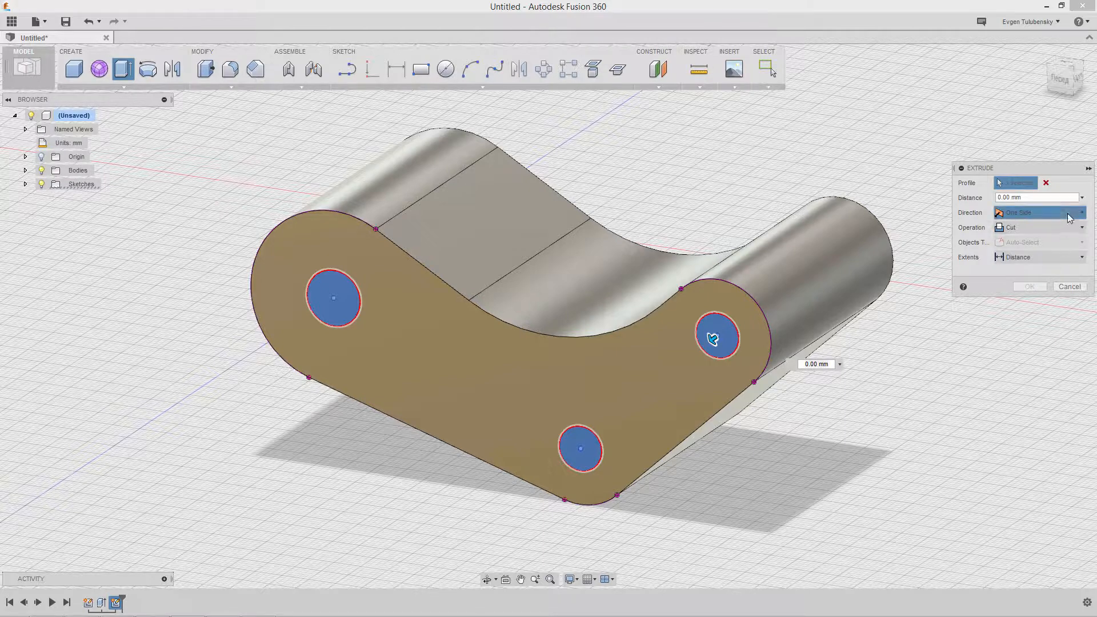
click(1068, 214)
click(1062, 237)
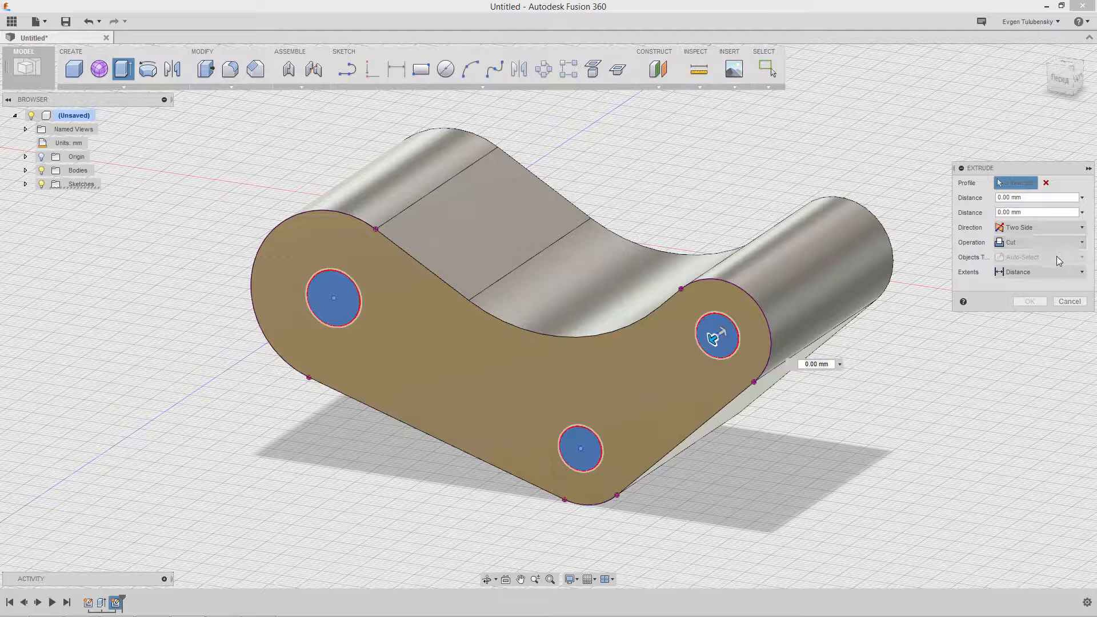
click(1067, 273)
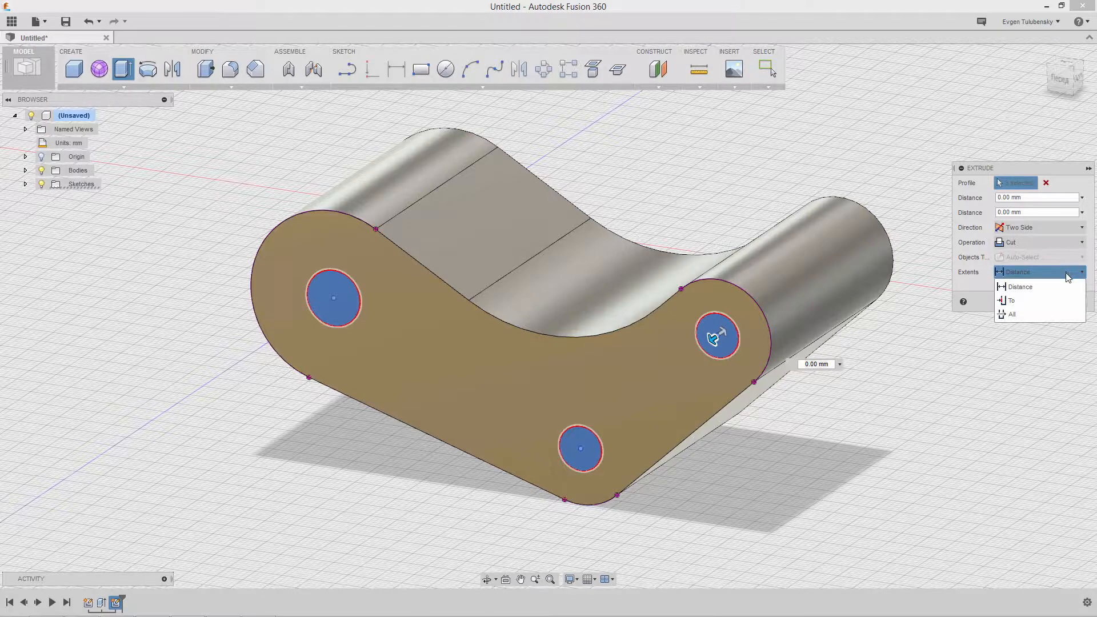
click(1061, 313)
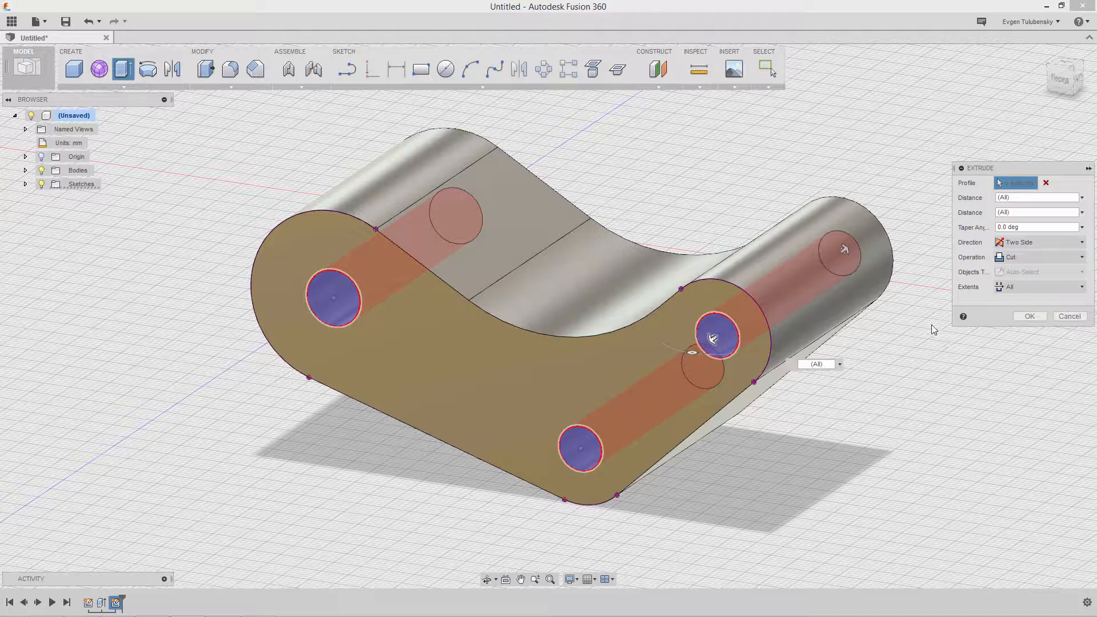
click(1039, 317)
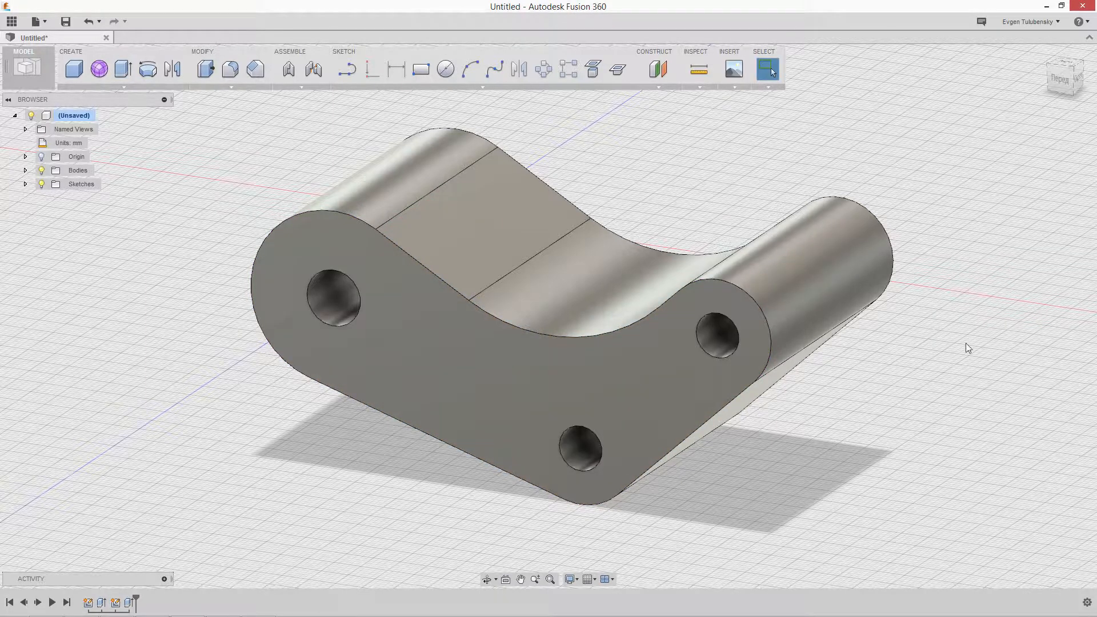
shift+middle_drag(750, 434, 666, 375)
scroll(656, 392, up, 6)
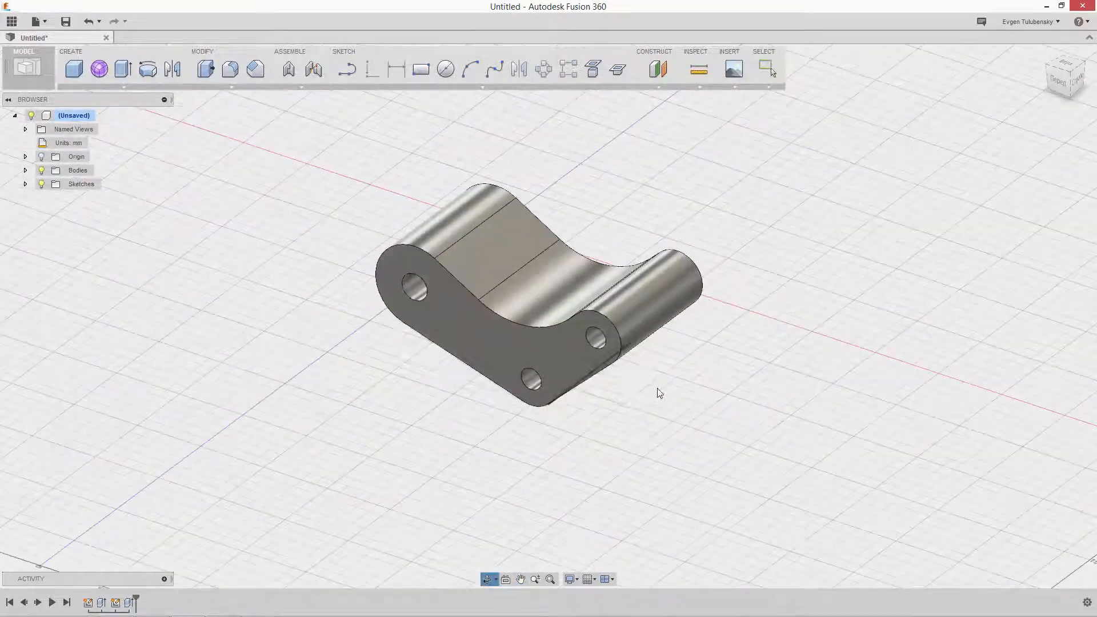
shift+middle_drag(629, 412, 543, 465)
scroll(544, 465, down, 1)
scroll(597, 374, down, 1)
middle_drag(606, 365, 560, 353)
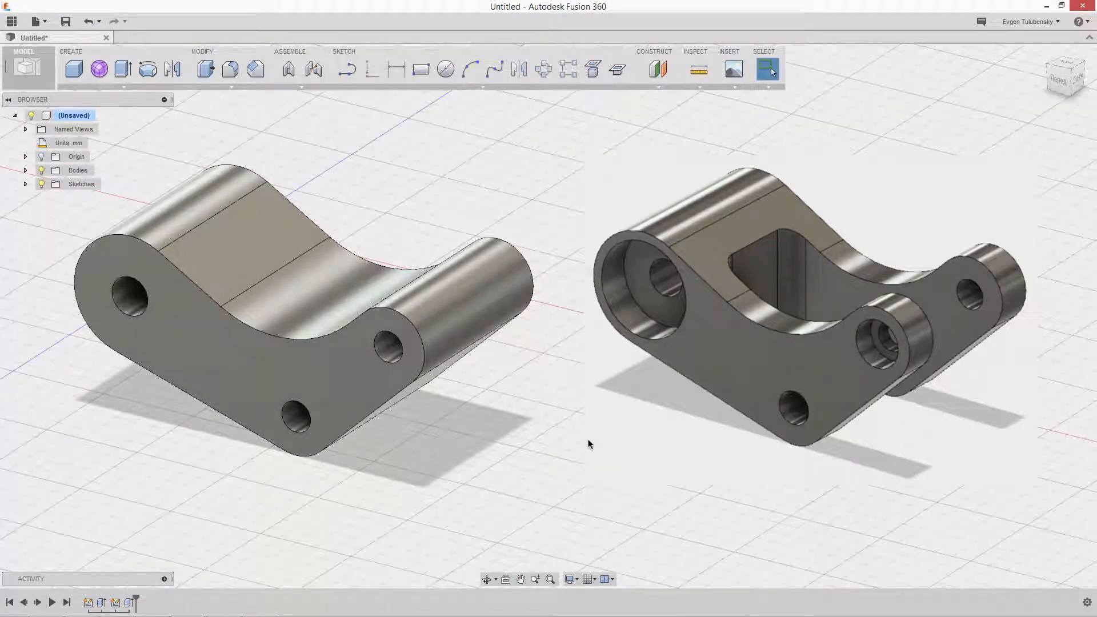